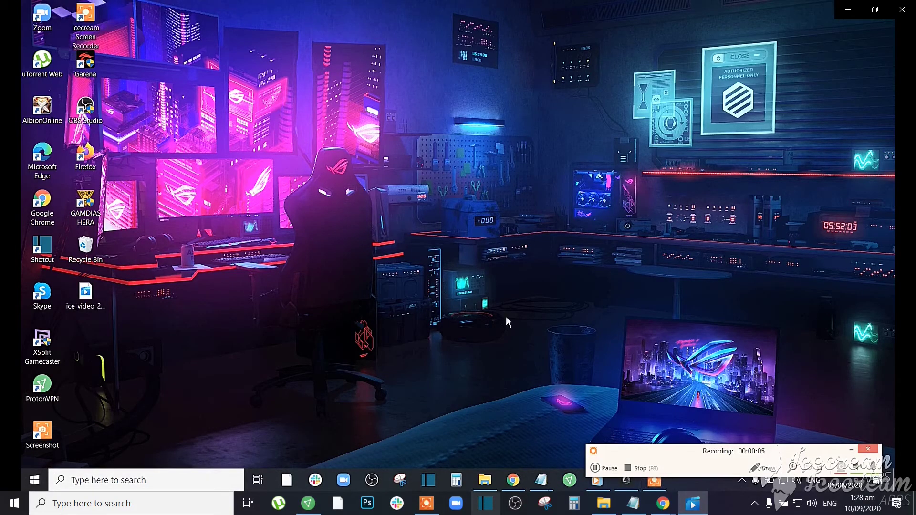
# Show the Armoury Crate window preview from its taskbar entry.
pyautogui.click(852, 449)
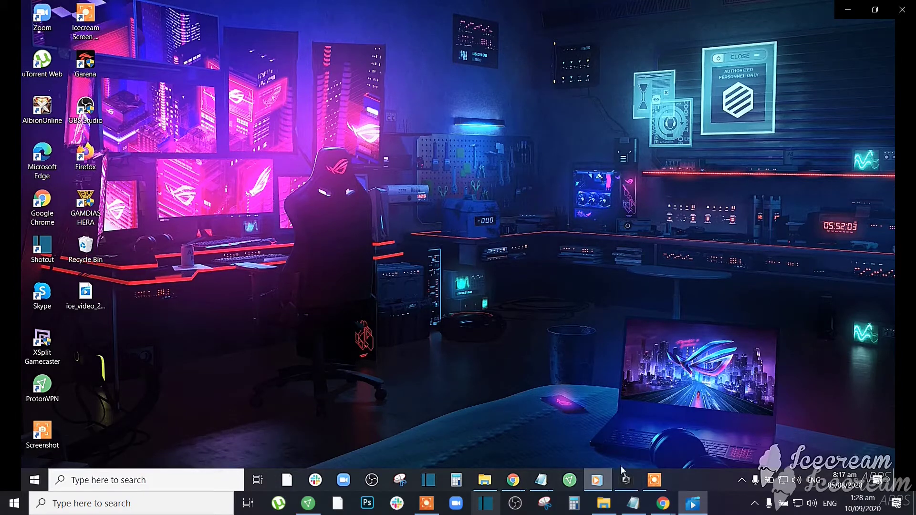
pyautogui.moveTo(625, 480)
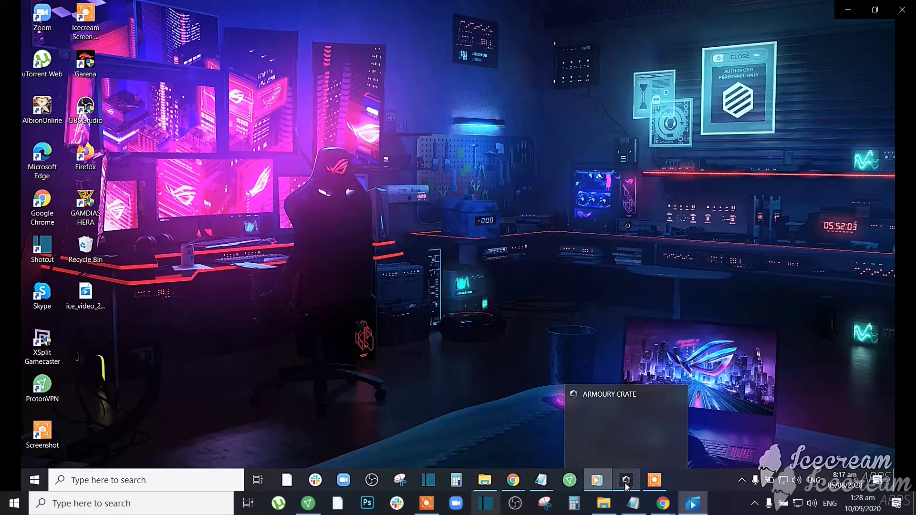
# Restore Armoury Crate and view My Products, listing the external drive and G531GT laptop.
pyautogui.click(625, 479)
pyautogui.scroll(1, 430, 286)
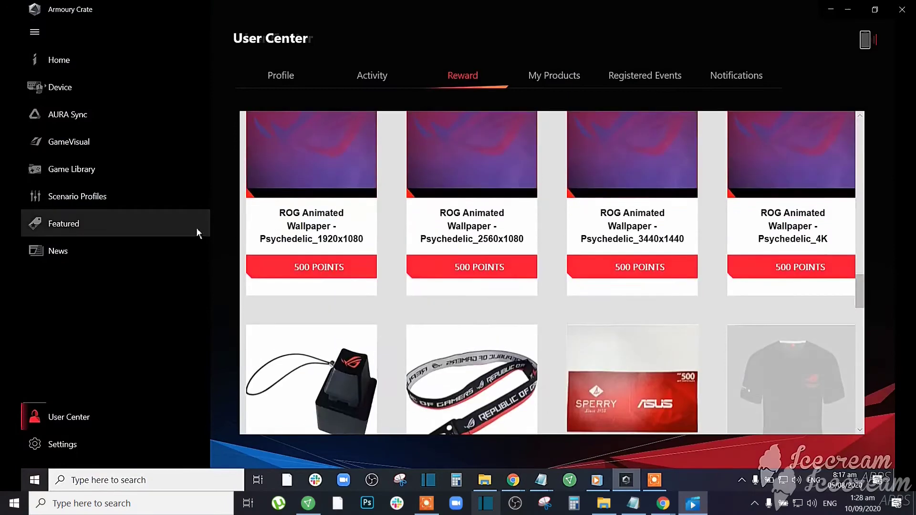
pyautogui.click(558, 75)
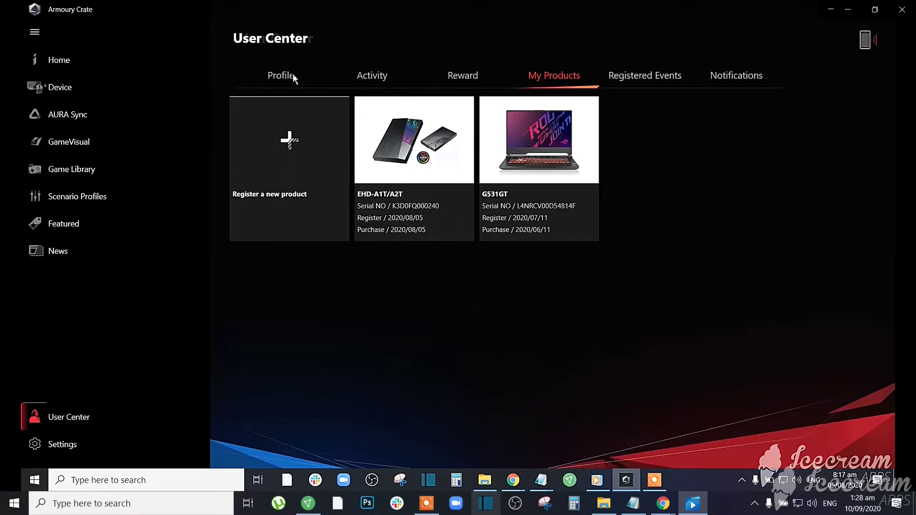
# Reload the ROG Elite Rewards activities, highlight the 2,551 point total, then open Reward.
pyautogui.click(373, 78)
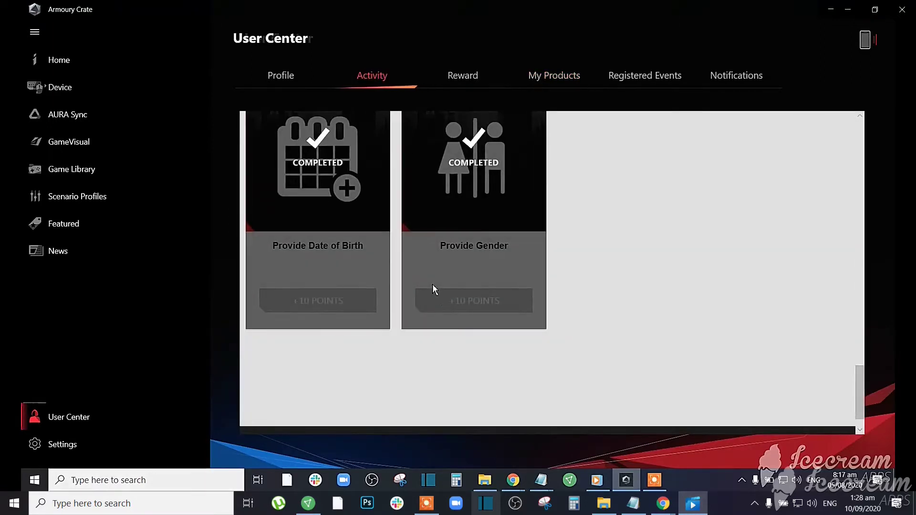
pyautogui.scroll(2, 414, 343)
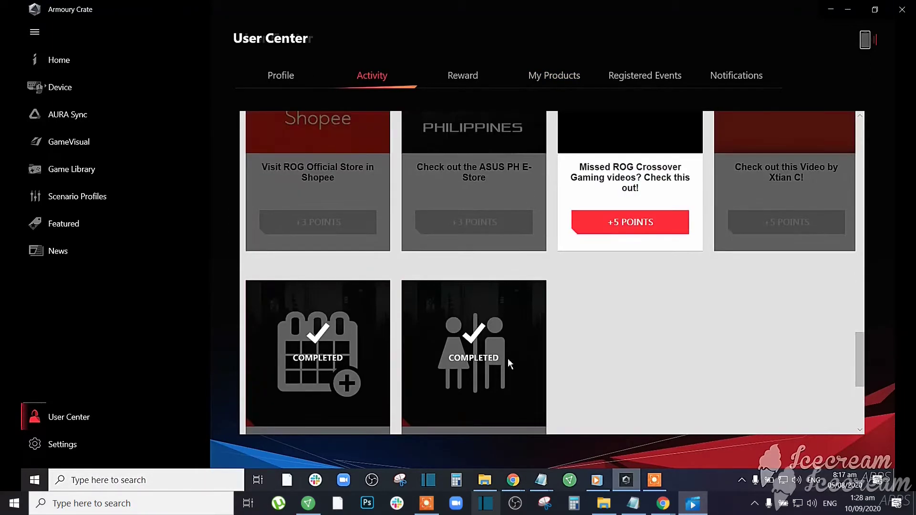
pyautogui.click(507, 358)
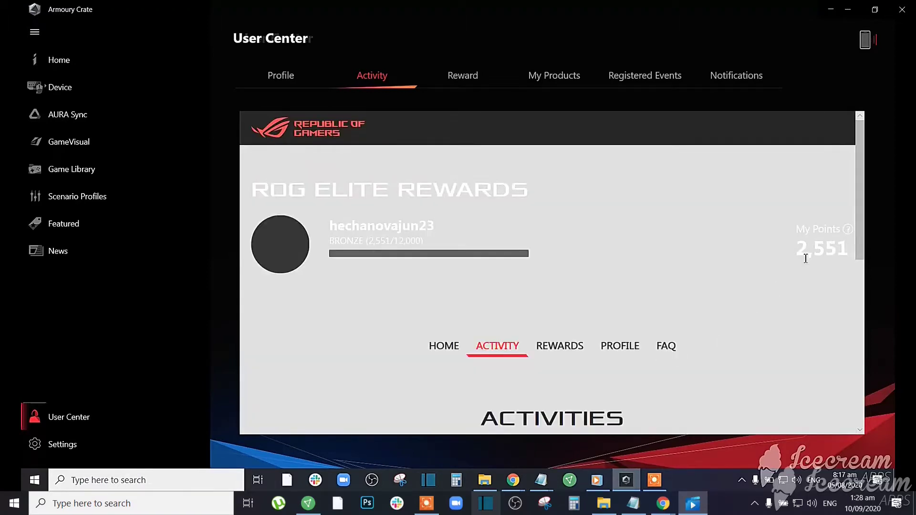
pyautogui.scroll(-3, 605, 333)
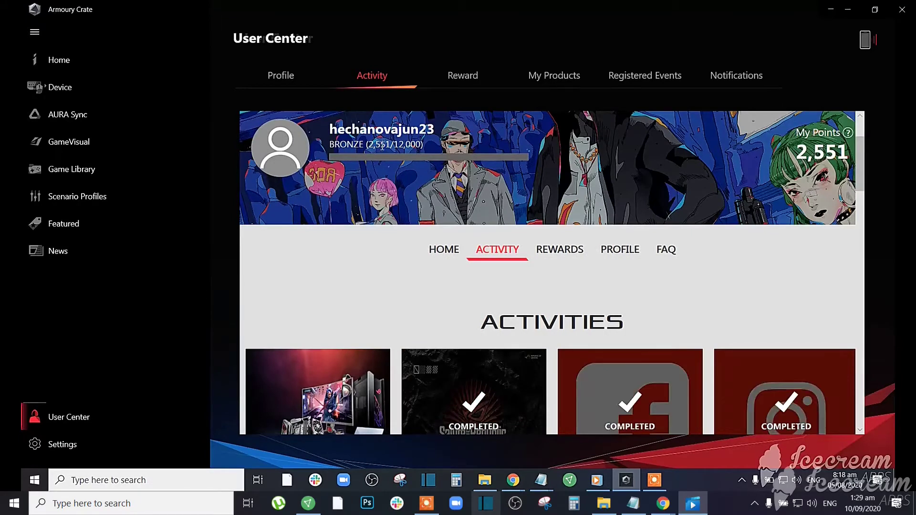
pyautogui.moveTo(368, 146); pyautogui.dragTo(400, 150)
pyautogui.scroll(-3, 663, 339)
pyautogui.scroll(-3, 431, 363)
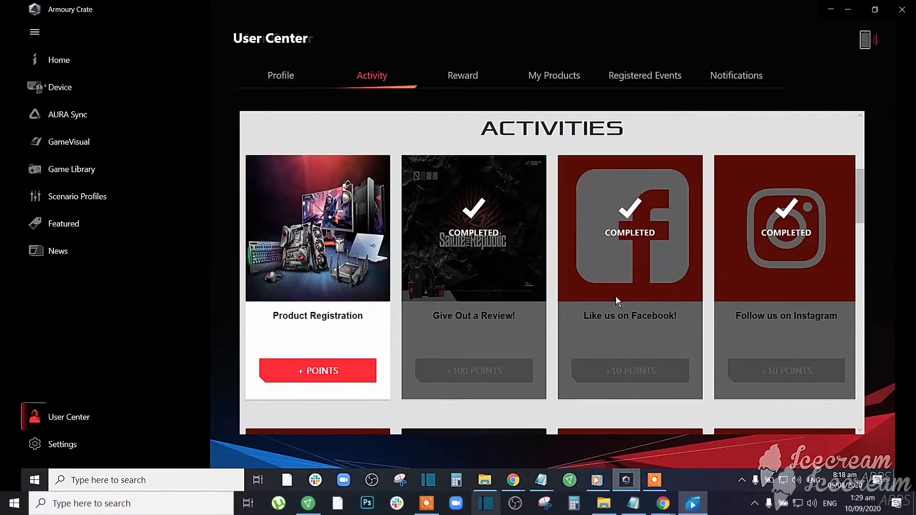
pyautogui.scroll(-3, 785, 313)
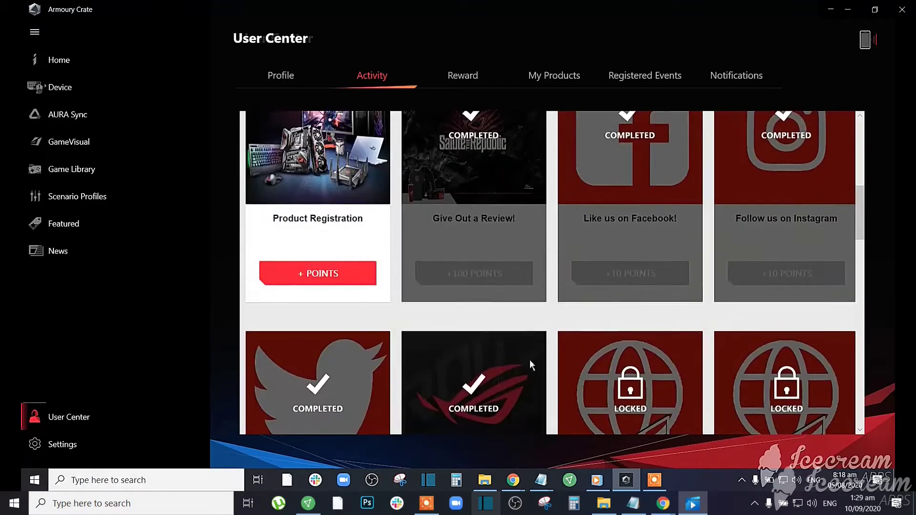
pyautogui.scroll(-3, 516, 362)
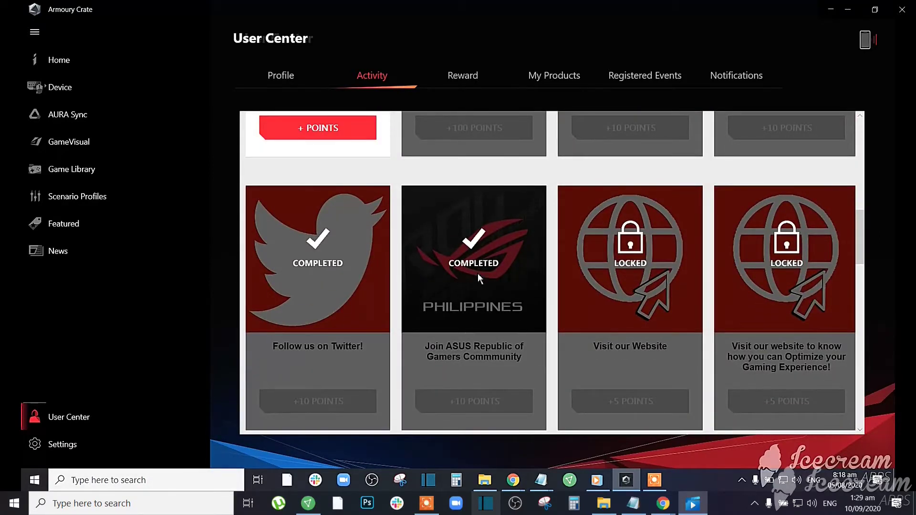
pyautogui.scroll(-1, 568, 297)
pyautogui.scroll(-3, 640, 296)
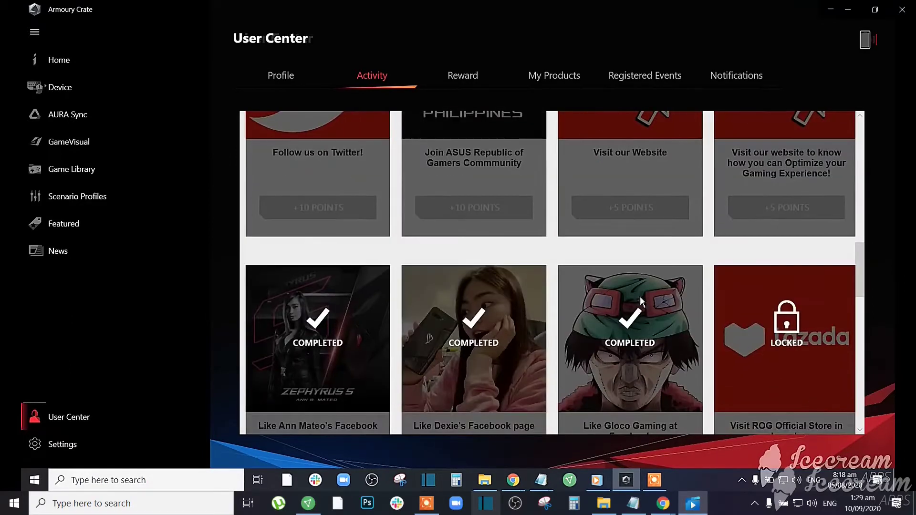
pyautogui.scroll(-3, 517, 286)
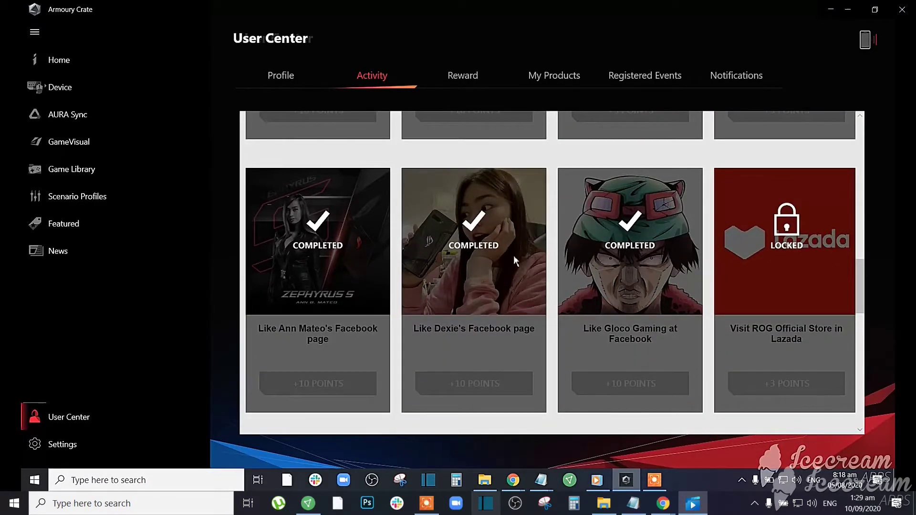
pyautogui.scroll(-3, 592, 329)
pyautogui.scroll(3, 636, 262)
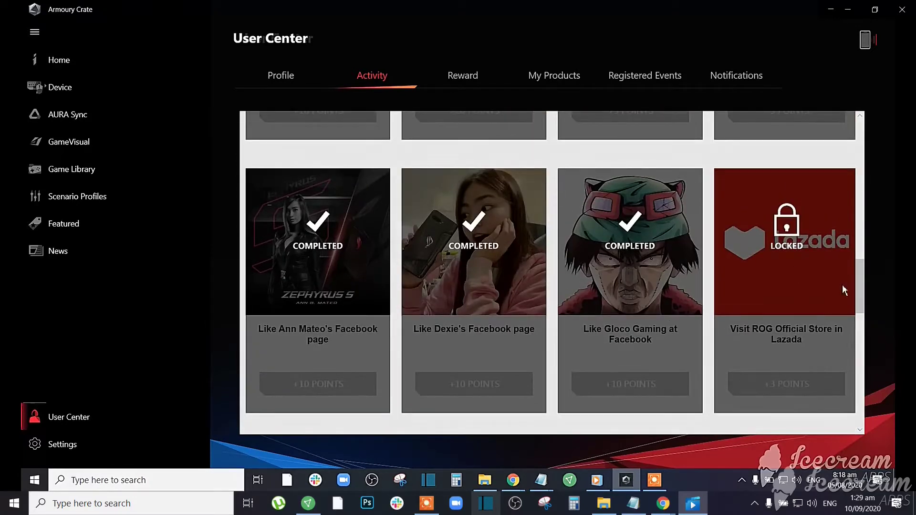
pyautogui.scroll(-3, 644, 300)
pyautogui.scroll(-1, 486, 307)
pyautogui.scroll(2, 401, 286)
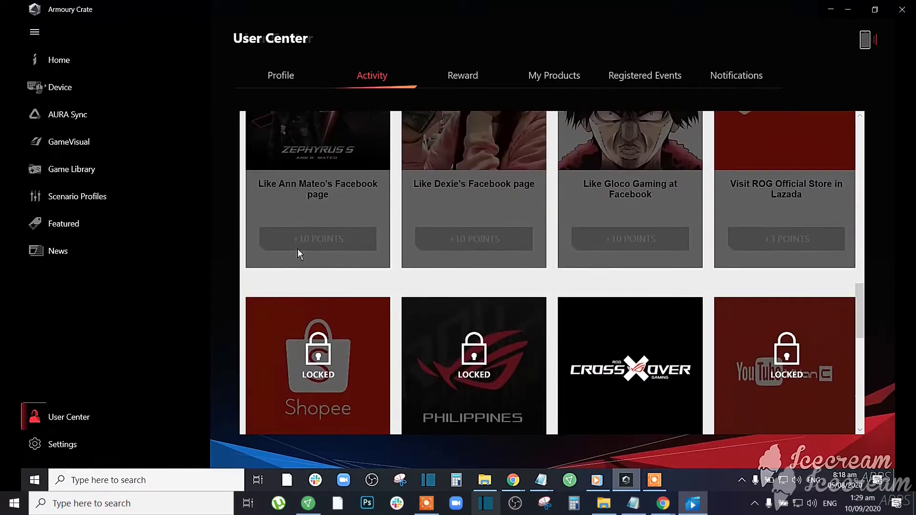
pyautogui.scroll(-2, 432, 372)
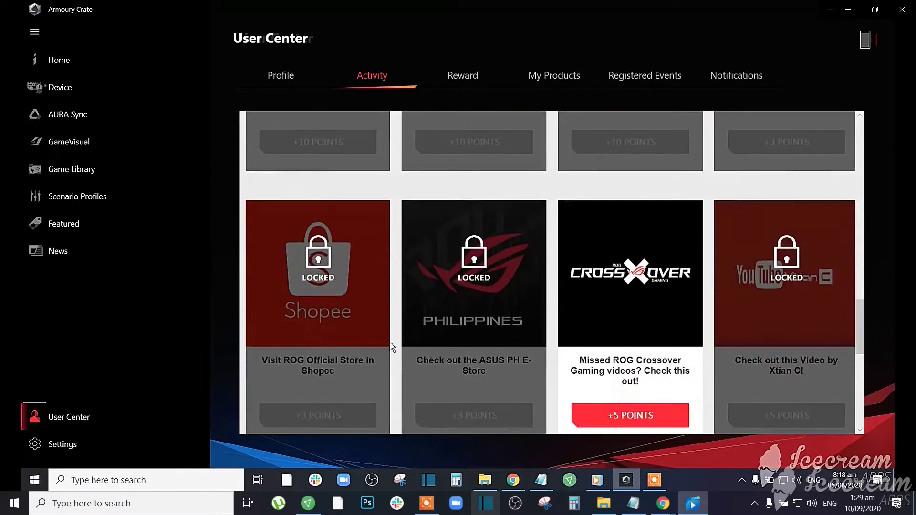
pyautogui.scroll(-2, 727, 329)
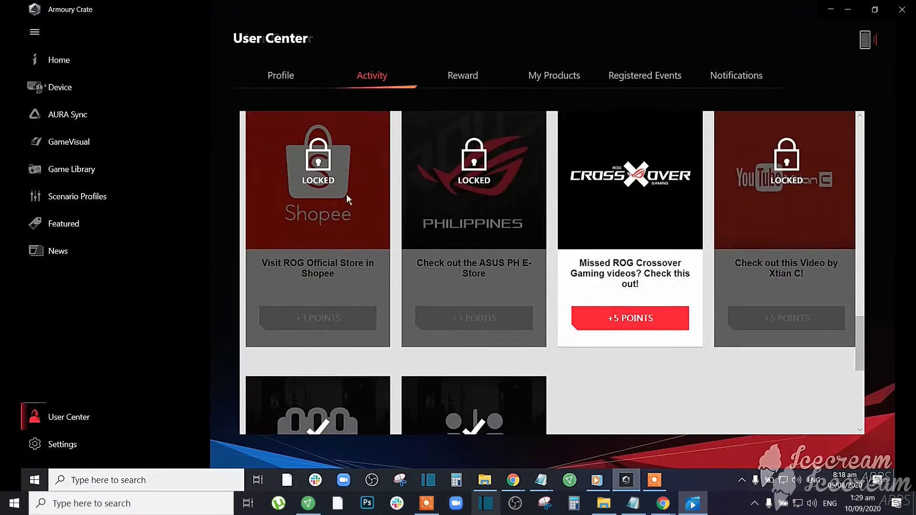
pyautogui.scroll(-2, 593, 379)
pyautogui.scroll(3, 430, 330)
pyautogui.scroll(4, 411, 286)
pyautogui.scroll(4, 412, 279)
pyautogui.scroll(5, 411, 283)
pyautogui.scroll(2, 411, 279)
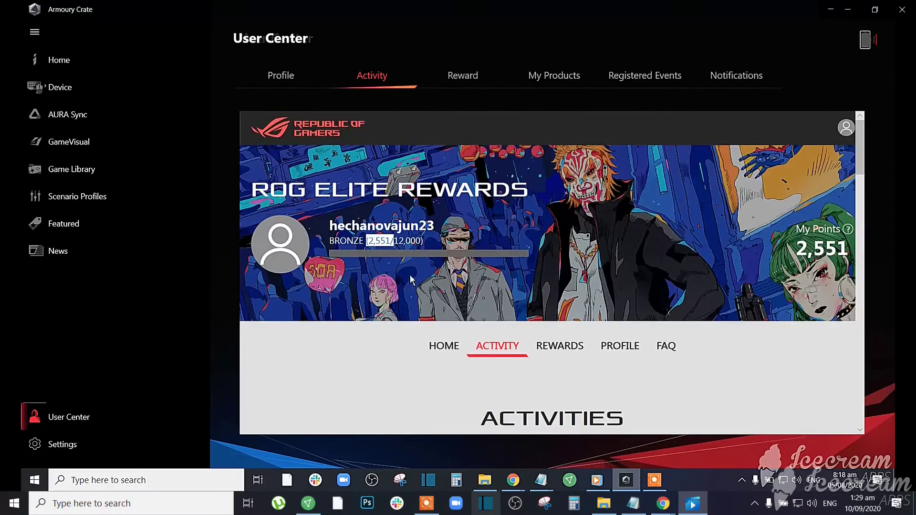
pyautogui.click(462, 75)
pyautogui.scroll(-3, 544, 197)
pyautogui.scroll(-4, 647, 350)
pyautogui.scroll(3, 647, 350)
# Select a reward card in the loaded Reward catalogue.
pyautogui.click(665, 358)
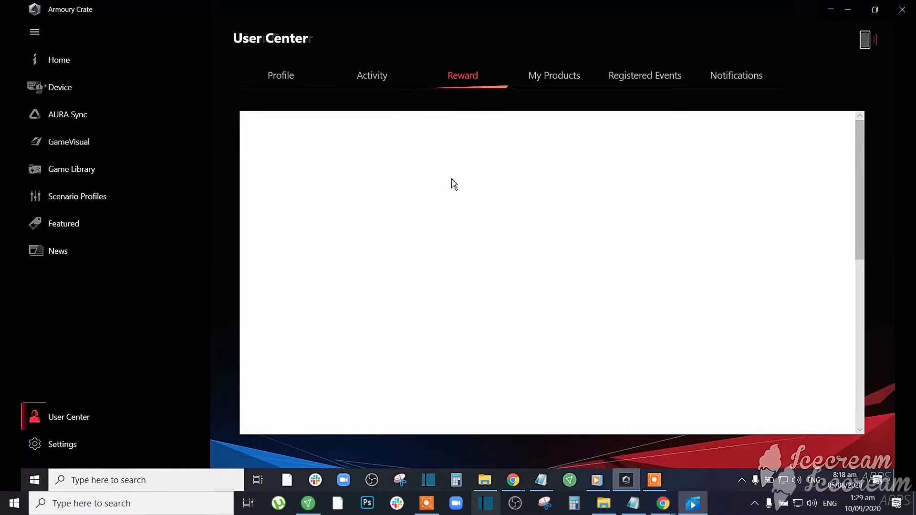
pyautogui.scroll(-2, 502, 243)
pyautogui.scroll(-2, 508, 251)
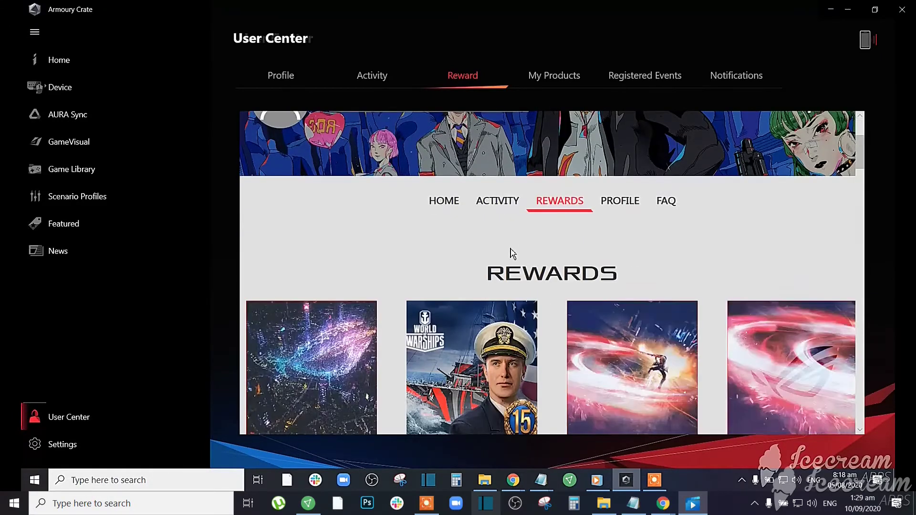
pyautogui.scroll(-2, 511, 252)
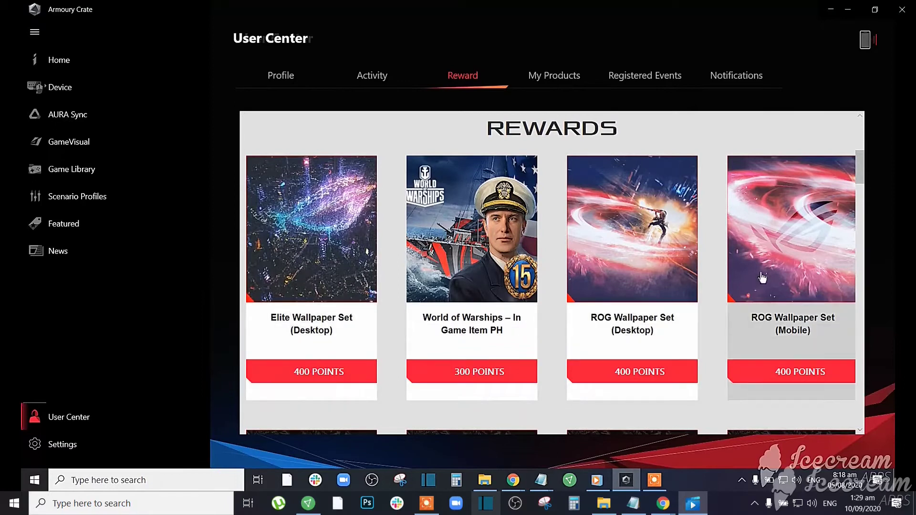
pyautogui.scroll(-1, 558, 301)
pyautogui.scroll(-3, 400, 301)
pyautogui.scroll(-2, 393, 308)
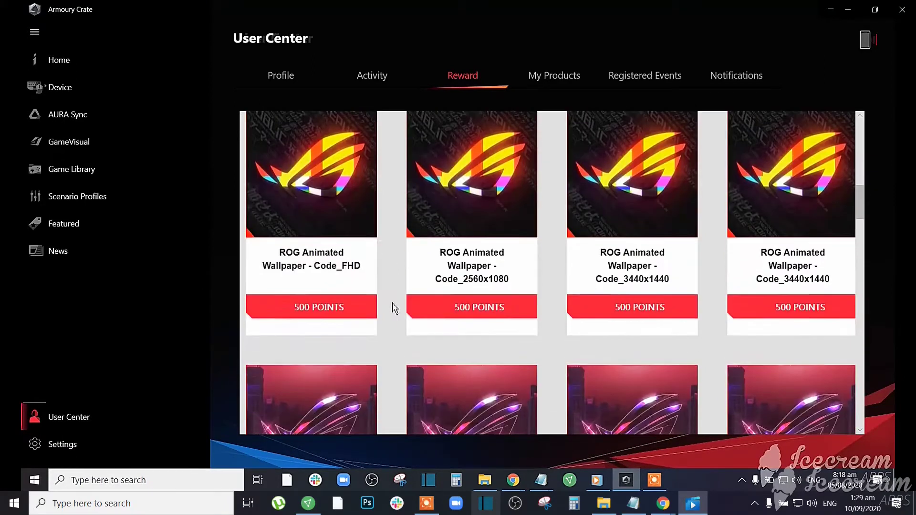
pyautogui.scroll(-2, 429, 308)
pyautogui.scroll(-2, 456, 309)
pyautogui.scroll(-3, 457, 309)
pyautogui.scroll(10, 457, 309)
pyautogui.scroll(-1, 487, 322)
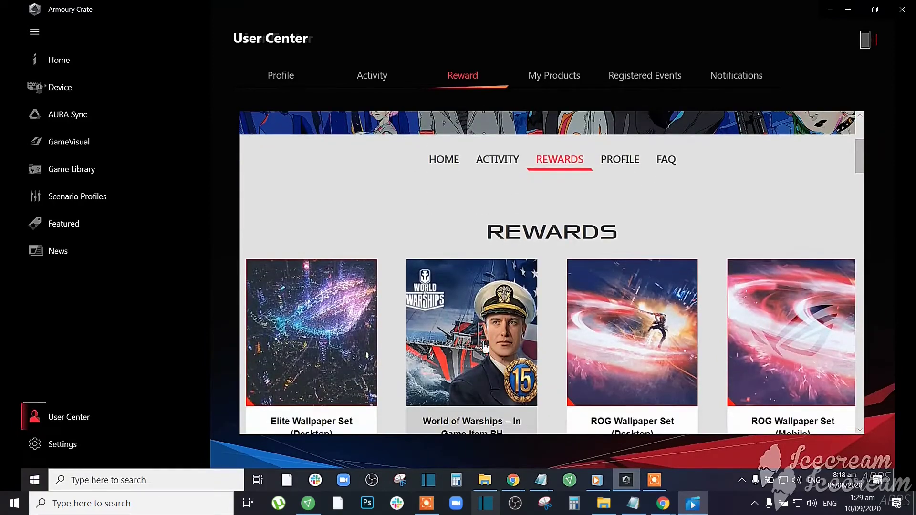
pyautogui.scroll(-3, 543, 316)
pyautogui.scroll(-4, 558, 329)
pyautogui.scroll(-3, 565, 337)
pyautogui.scroll(-3, 570, 343)
pyautogui.scroll(-4, 570, 343)
pyautogui.scroll(-3, 570, 343)
pyautogui.scroll(-2, 566, 336)
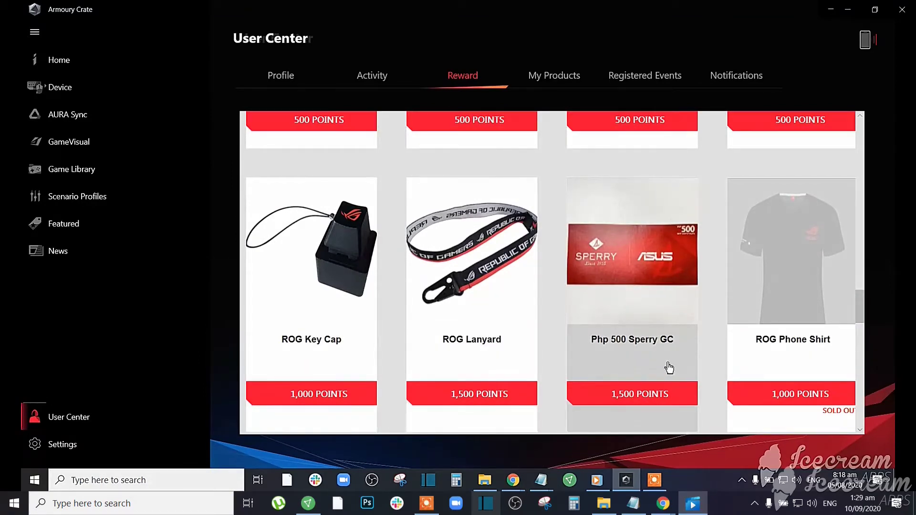
pyautogui.scroll(-1, 708, 363)
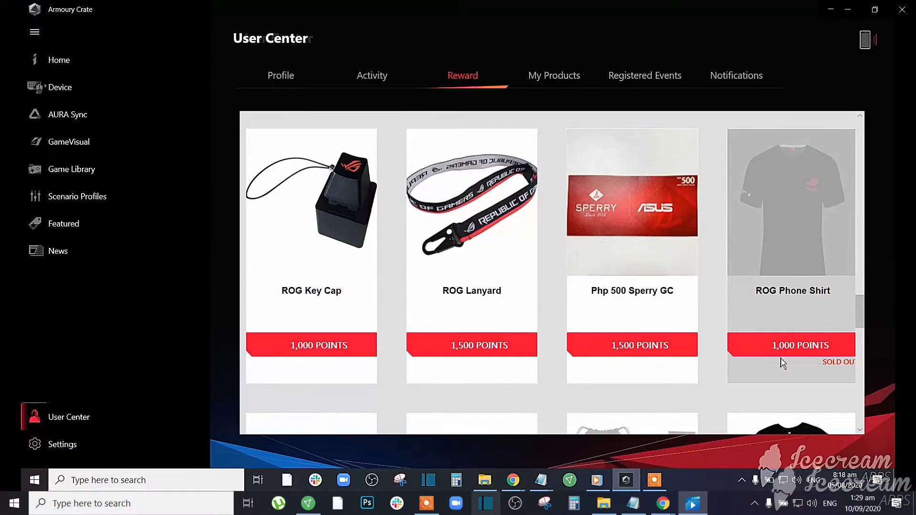
pyautogui.scroll(-2, 805, 308)
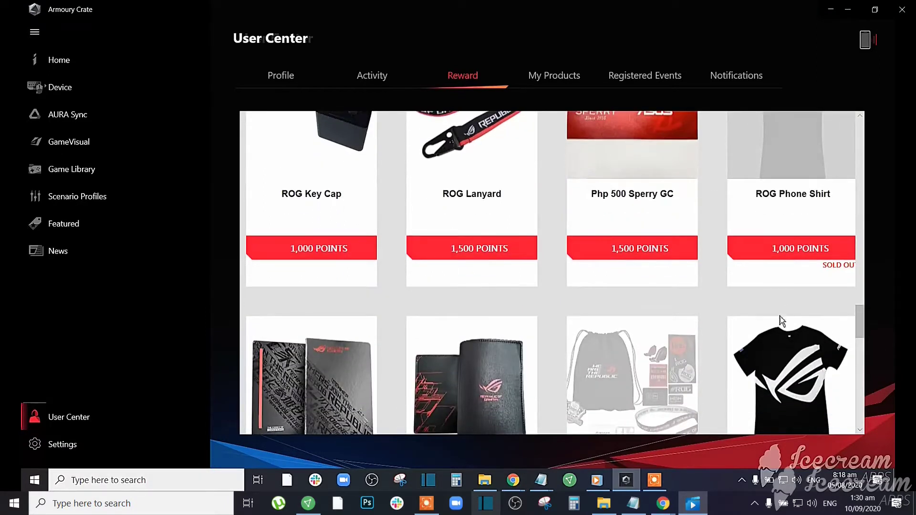
pyautogui.scroll(-1, 782, 321)
pyautogui.scroll(-1, 784, 358)
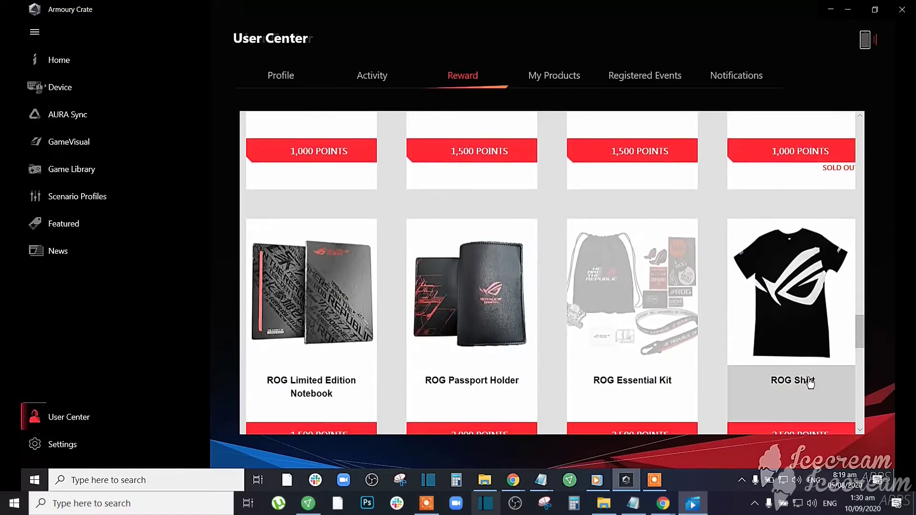
pyautogui.scroll(-1, 787, 398)
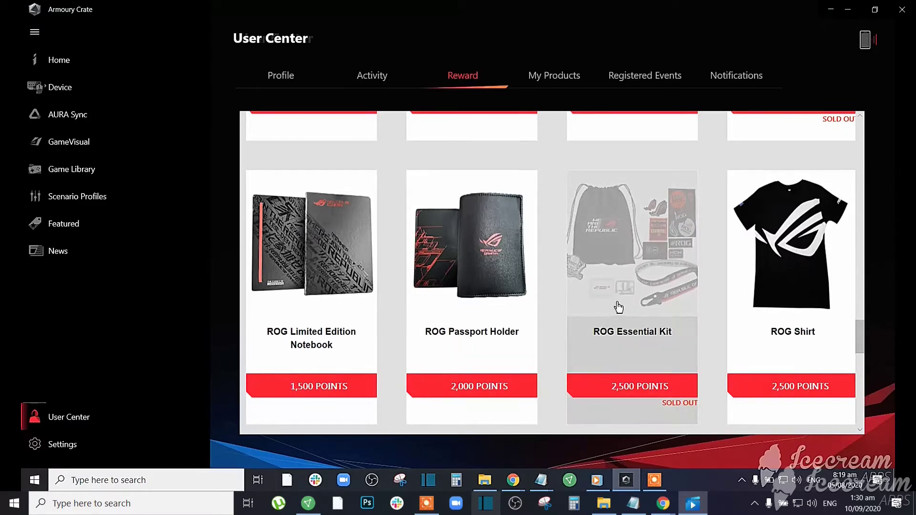
pyautogui.scroll(-2, 611, 264)
pyautogui.scroll(-3, 638, 286)
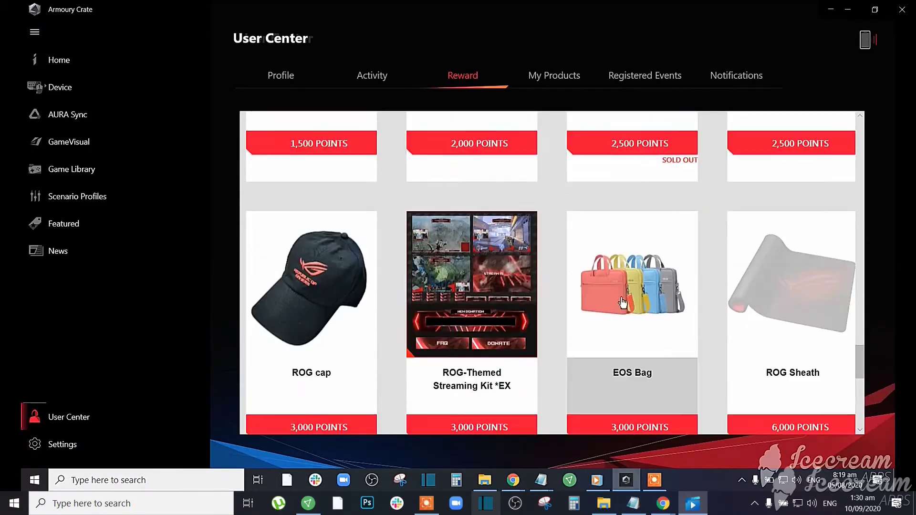
pyautogui.scroll(-2, 304, 318)
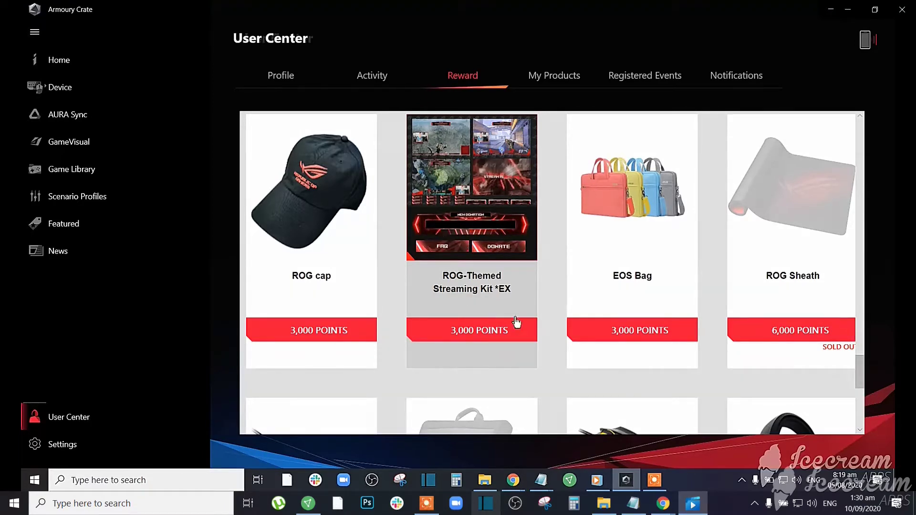
pyautogui.scroll(-3, 713, 299)
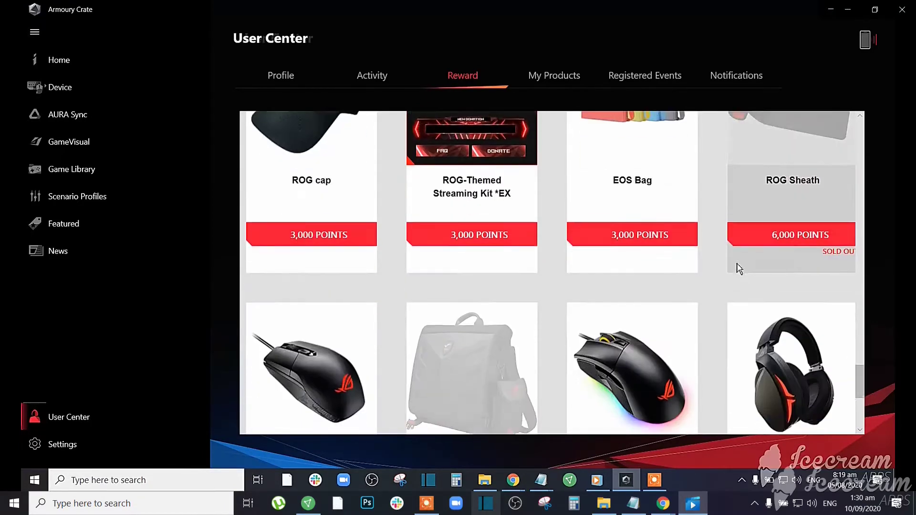
pyautogui.scroll(-3, 736, 269)
pyautogui.scroll(-2, 474, 304)
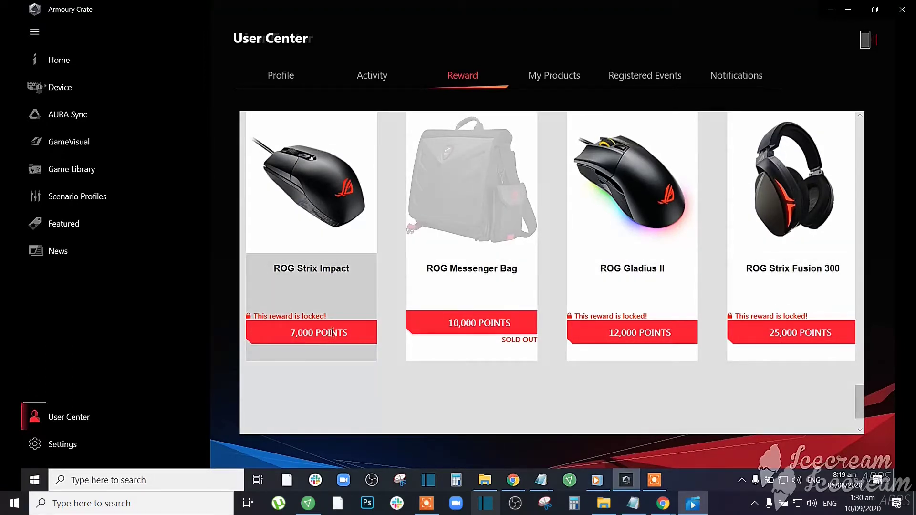
pyautogui.scroll(3, 644, 322)
pyautogui.scroll(3, 715, 329)
pyautogui.scroll(2, 756, 335)
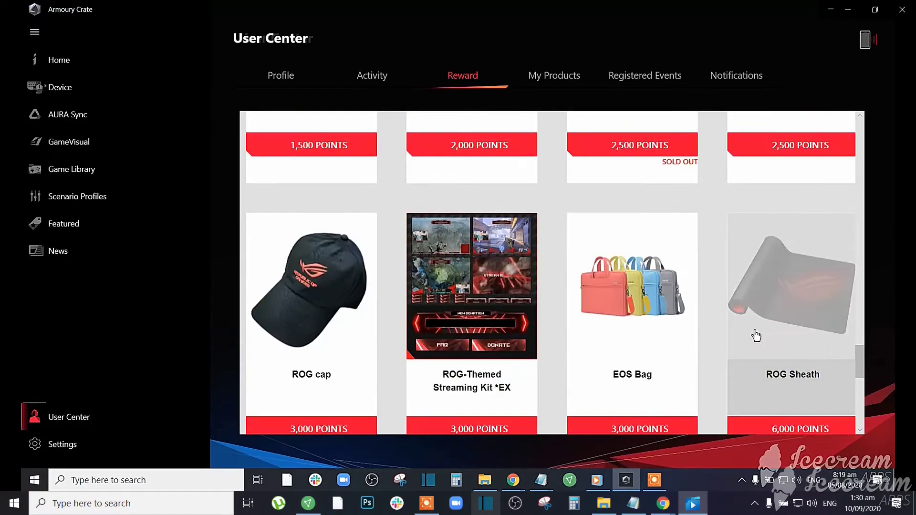
pyautogui.scroll(3, 756, 335)
pyautogui.scroll(2, 766, 358)
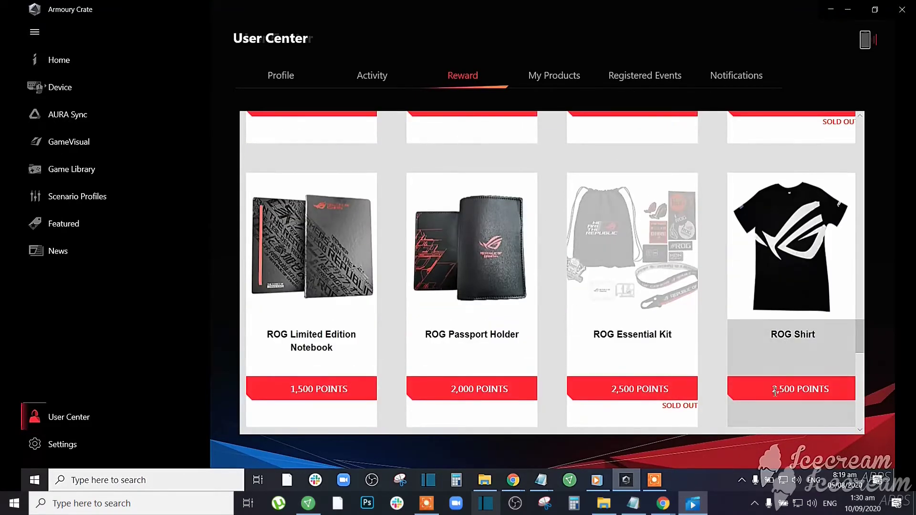
# Choose Black colour and Xtra Large size for the 2,500-point ROG Shirt.
pyautogui.click(791, 279)
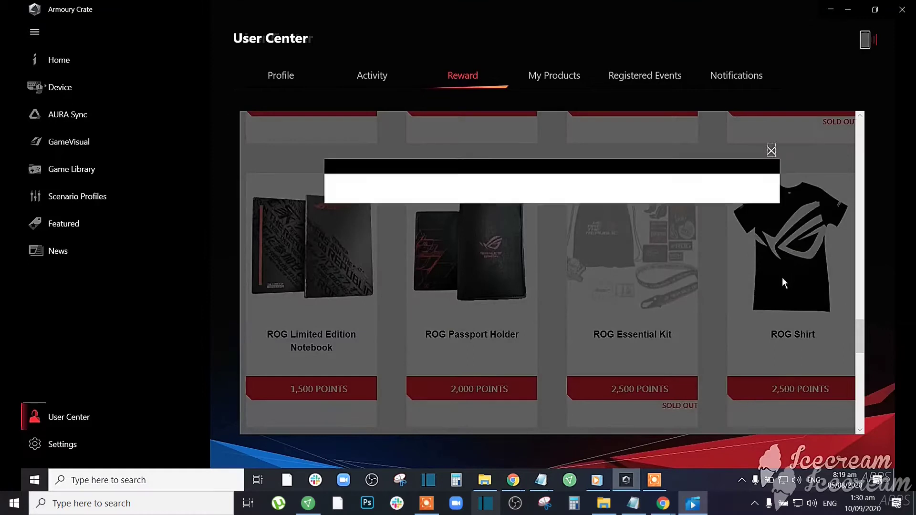
pyautogui.click(498, 274)
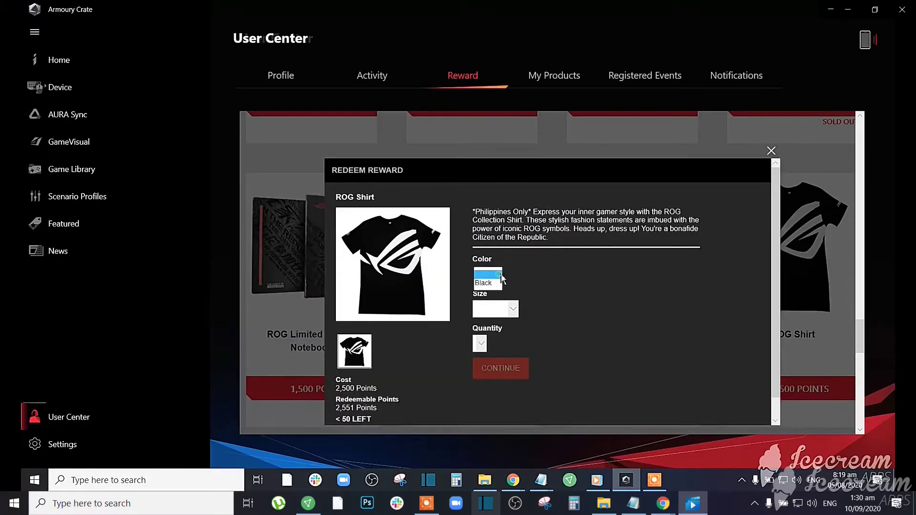
pyautogui.click(490, 288)
pyautogui.click(513, 313)
pyautogui.click(498, 335)
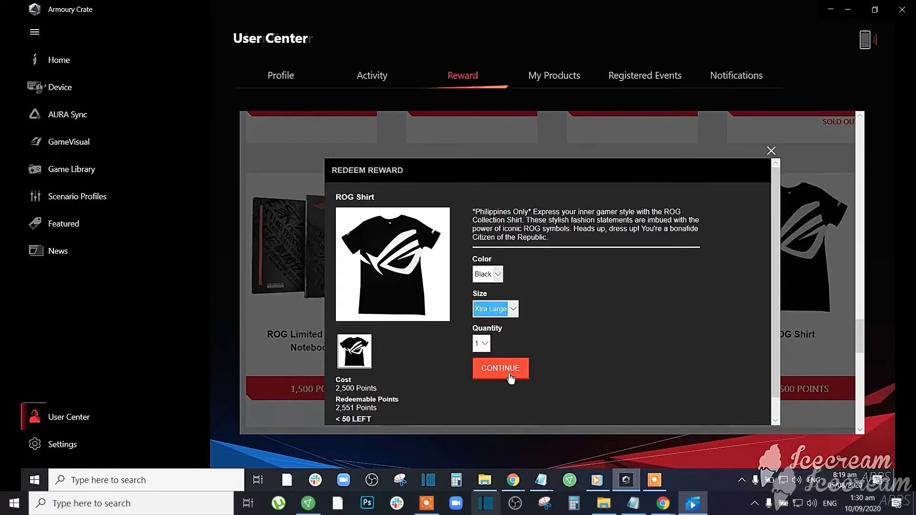
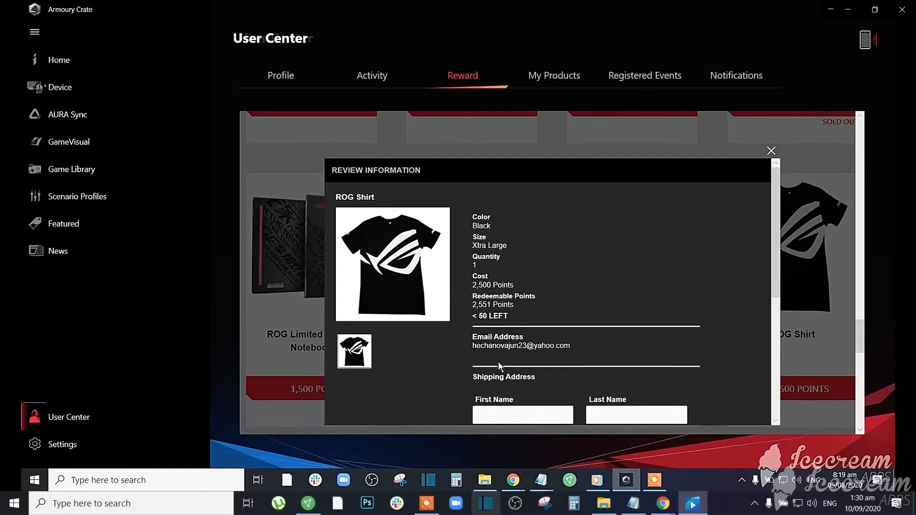
pyautogui.scroll(-3, 499, 366)
pyautogui.scroll(-3, 531, 377)
pyautogui.scroll(-3, 532, 367)
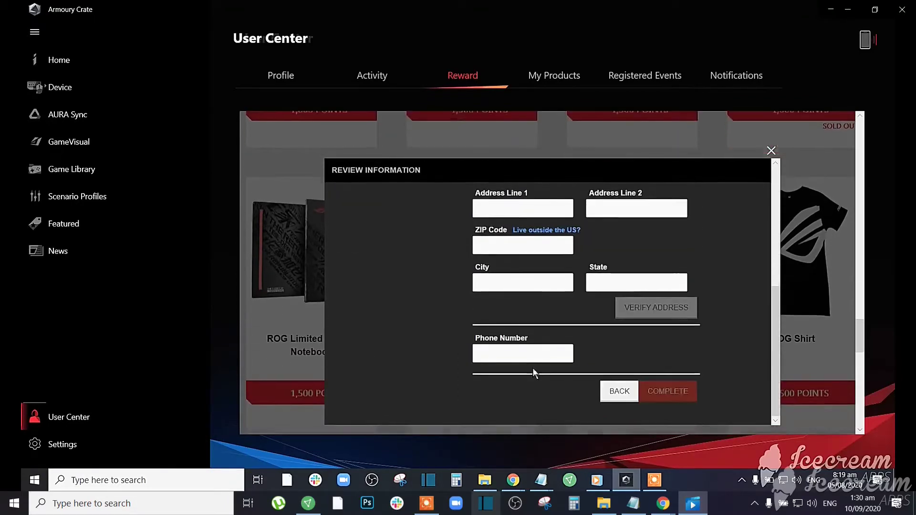
# Move down the ROG Shirt Review Information form past Email Address to Shipping Address and Phone Number.
pyautogui.click(656, 485)
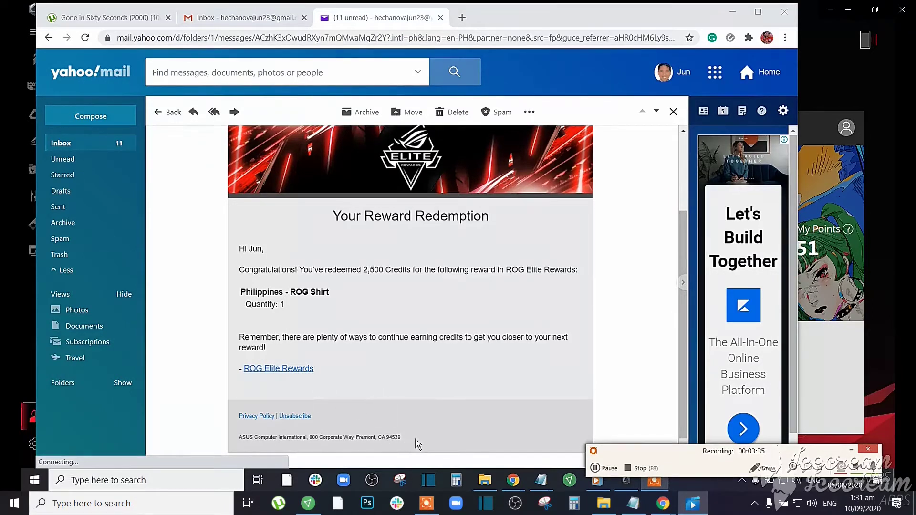
pyautogui.moveTo(418, 440); pyautogui.dragTo(249, 431)
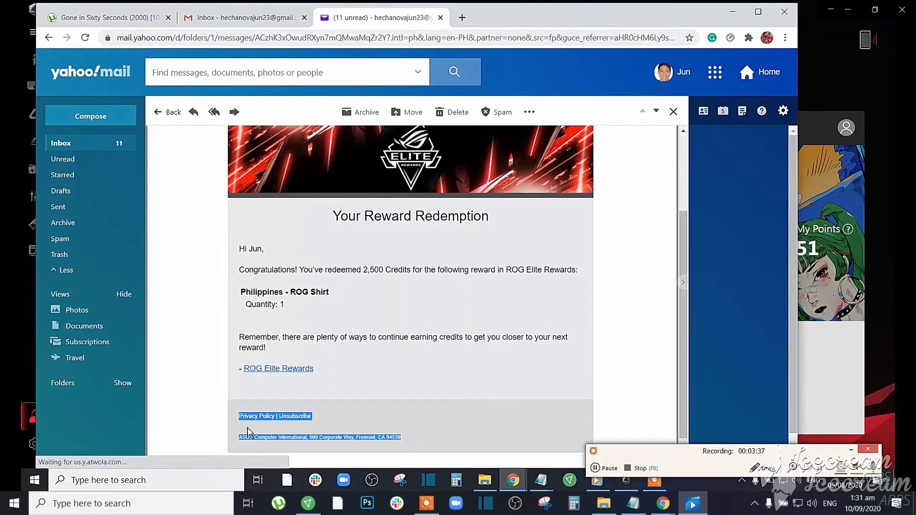
pyautogui.click(244, 442)
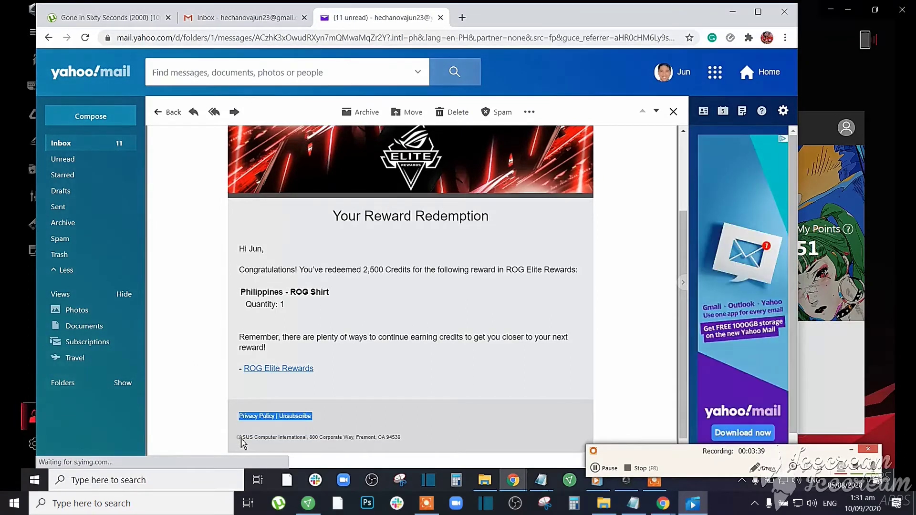
pyautogui.moveTo(241, 437); pyautogui.dragTo(372, 438)
pyautogui.click(371, 448)
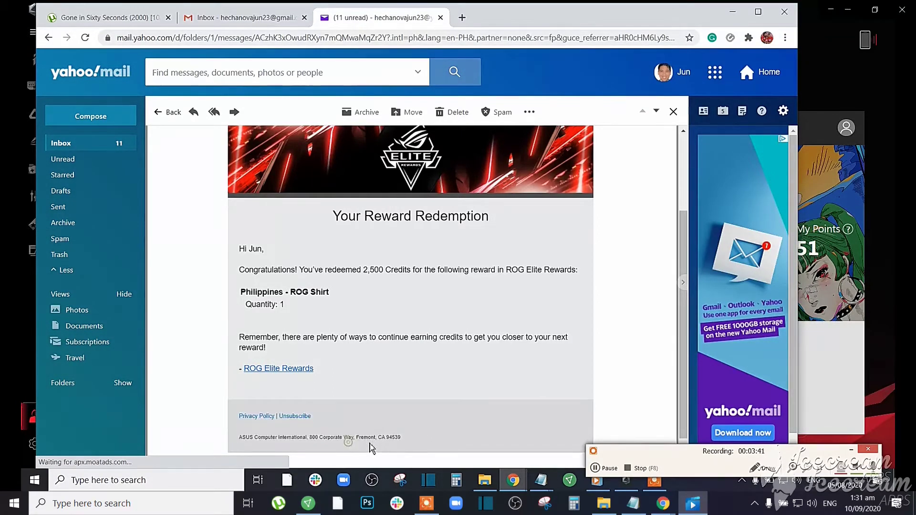
pyautogui.moveTo(408, 439); pyautogui.dragTo(238, 436)
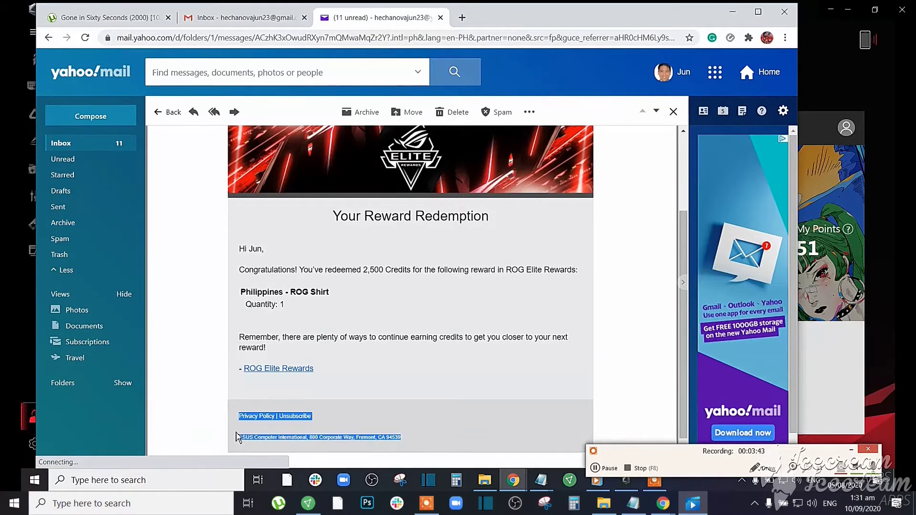
pyautogui.scroll(3, 395, 391)
pyautogui.scroll(-3, 394, 391)
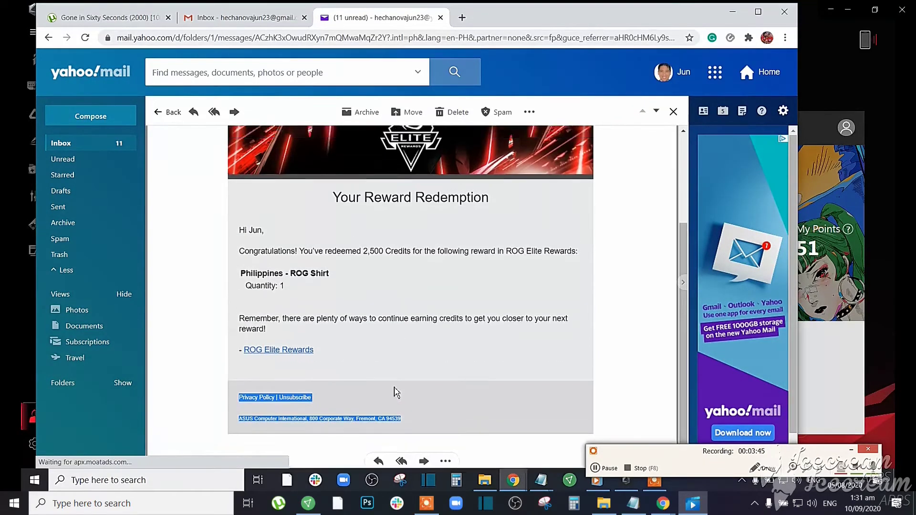
pyautogui.scroll(2, 395, 392)
pyautogui.scroll(-2, 463, 352)
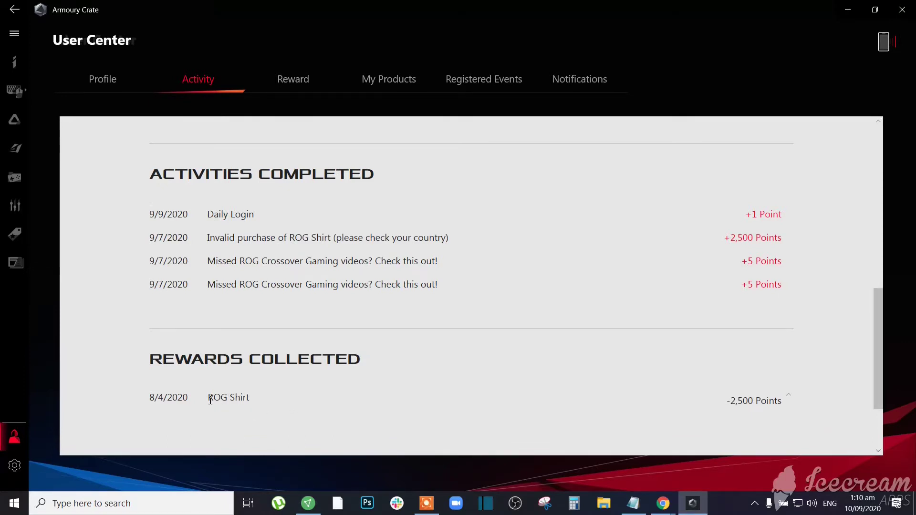
# Highlight the ROG Shirt reward line and its 2,500-point Invalid purchase refund line.
pyautogui.moveTo(208, 398); pyautogui.dragTo(760, 412)
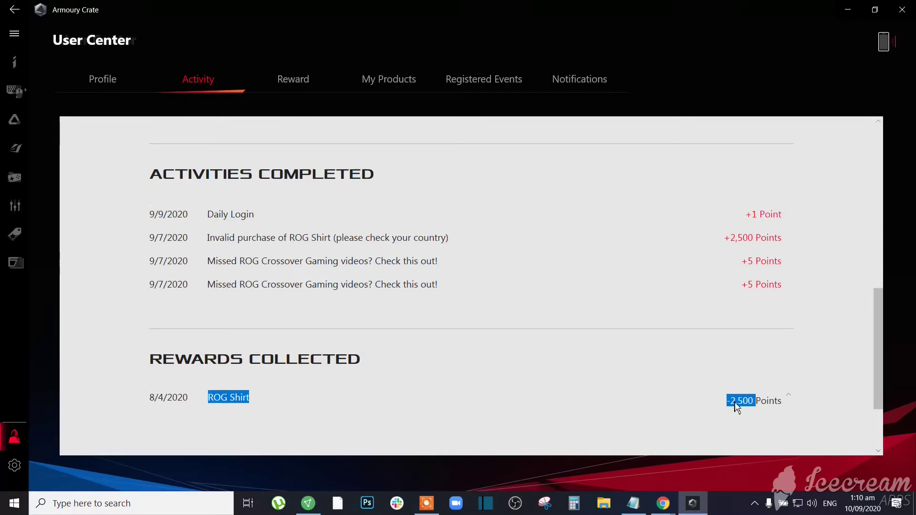
pyautogui.moveTo(175, 244)
pyautogui.click(149, 244)
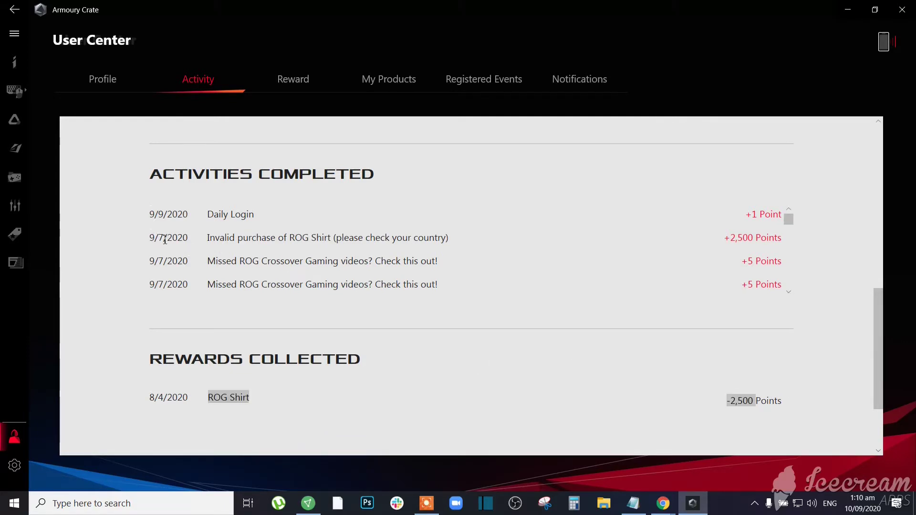
pyautogui.moveTo(162, 239); pyautogui.dragTo(187, 237)
pyautogui.tripleClick(249, 239)
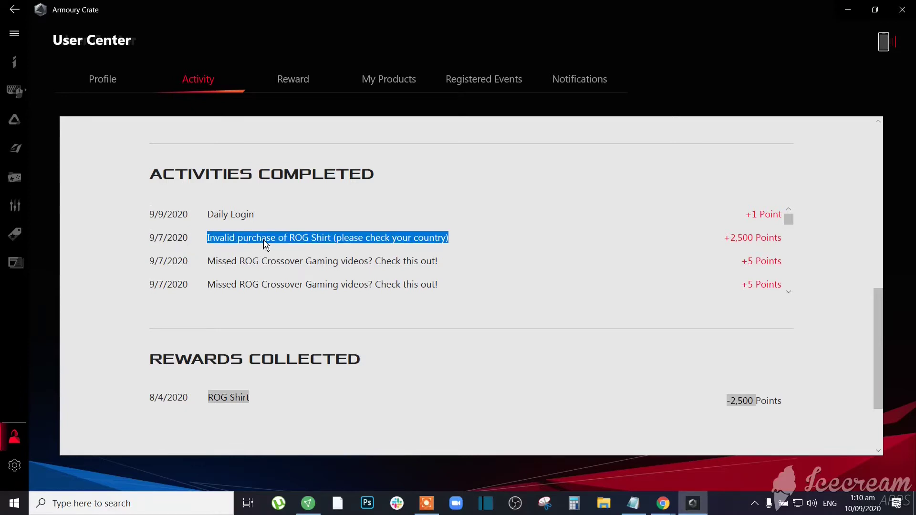
pyautogui.click(319, 236)
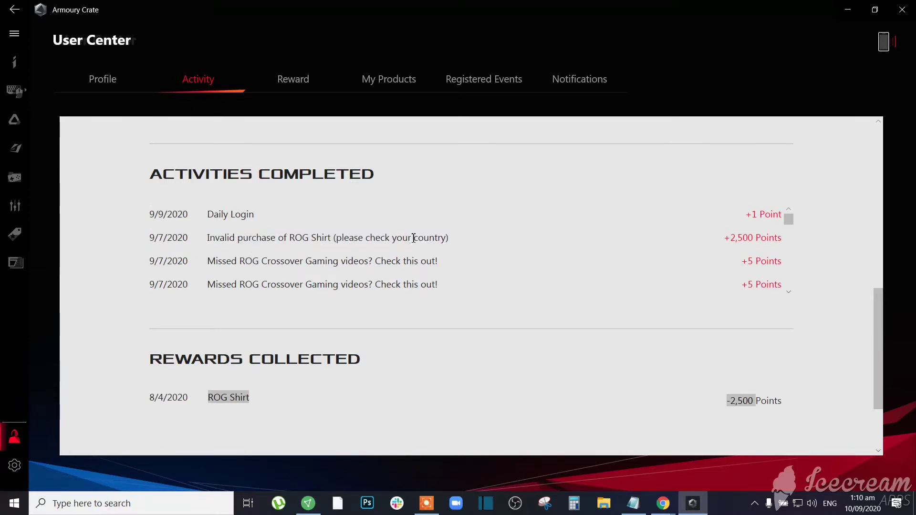
# Retry Activity and Reward past the 502 Server Error until My Points shows 5,033.
pyautogui.click(306, 80)
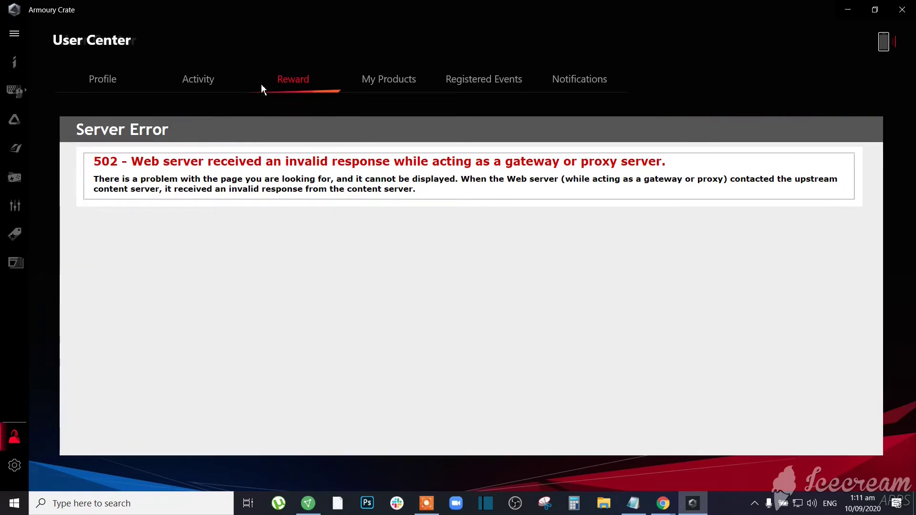
pyautogui.click(207, 83)
pyautogui.click(299, 81)
pyautogui.click(426, 503)
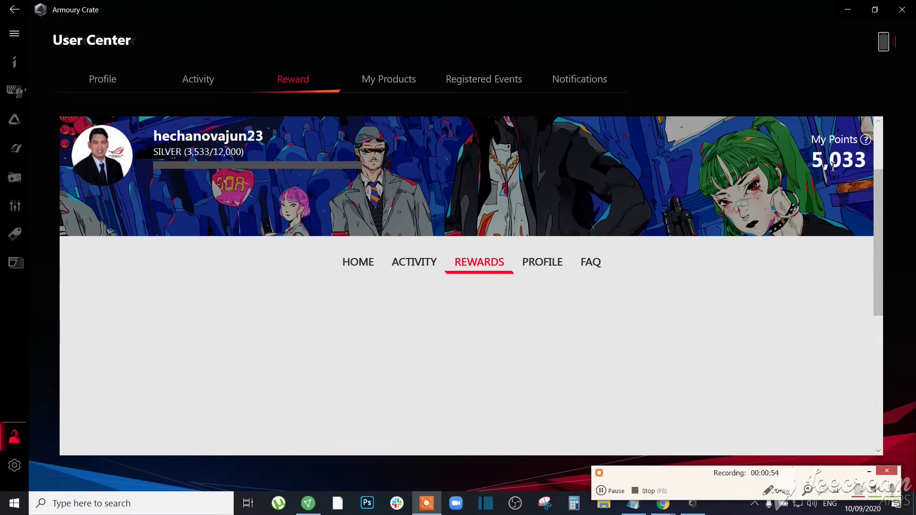
pyautogui.moveTo(814, 161); pyautogui.dragTo(867, 166)
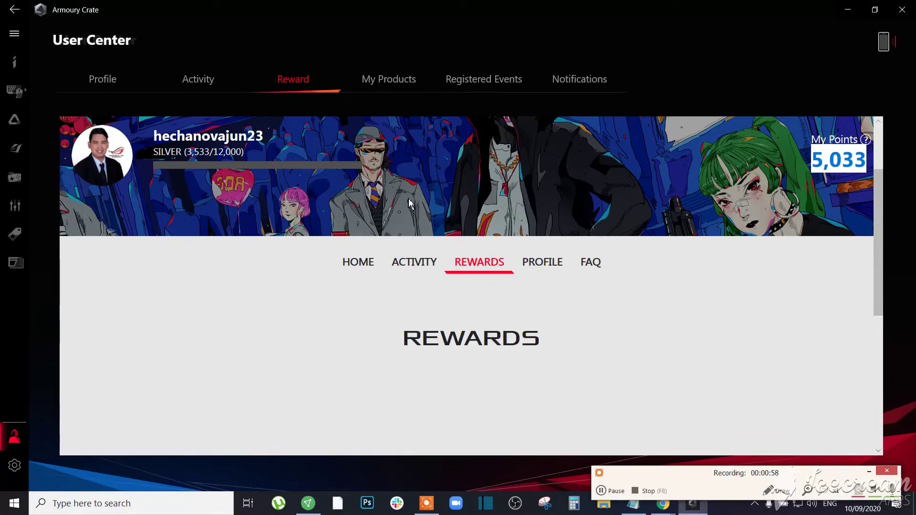
pyautogui.scroll(-3, 509, 311)
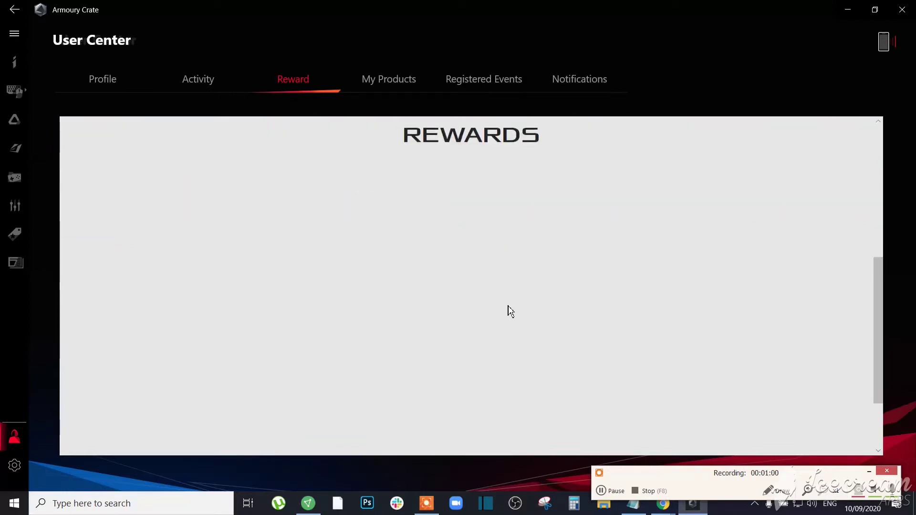
pyautogui.scroll(2, 511, 311)
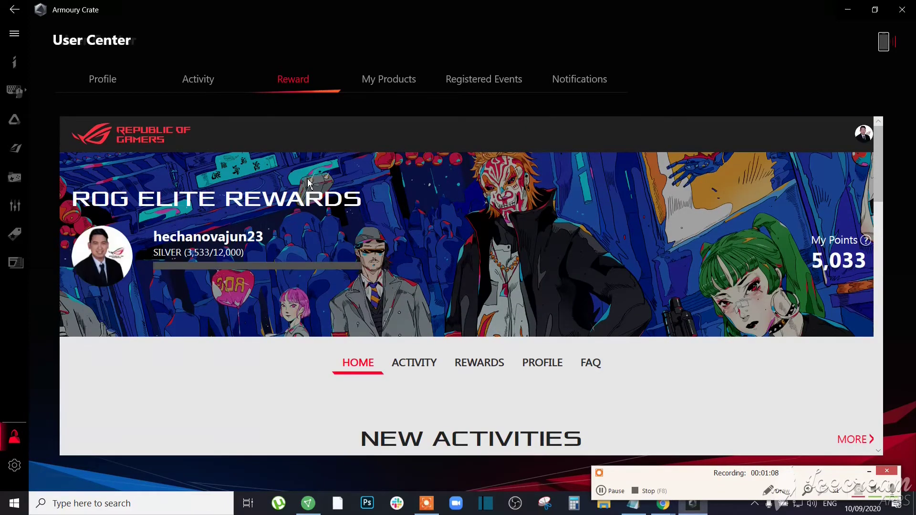
pyautogui.scroll(-3, 439, 322)
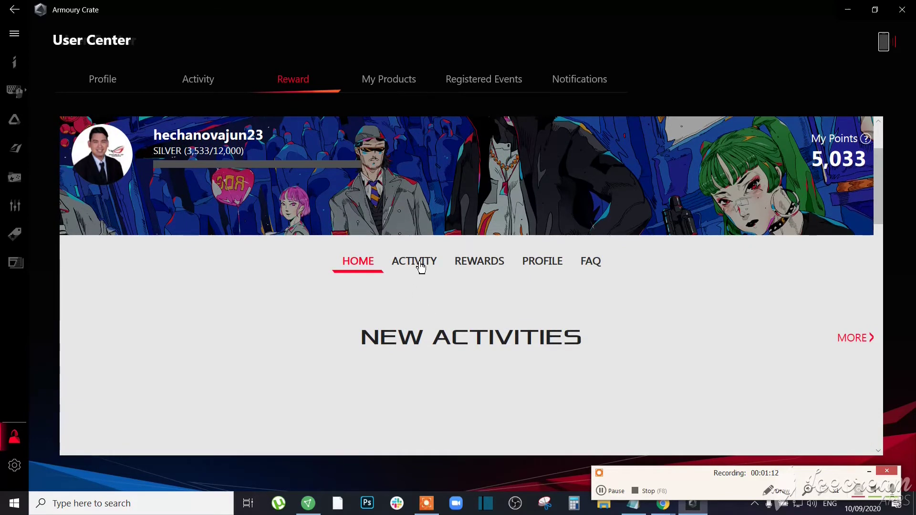
# Open the +10-point Zephyrus G14 colour survey from the activities list, then dismiss it unanswered.
pyautogui.click(420, 264)
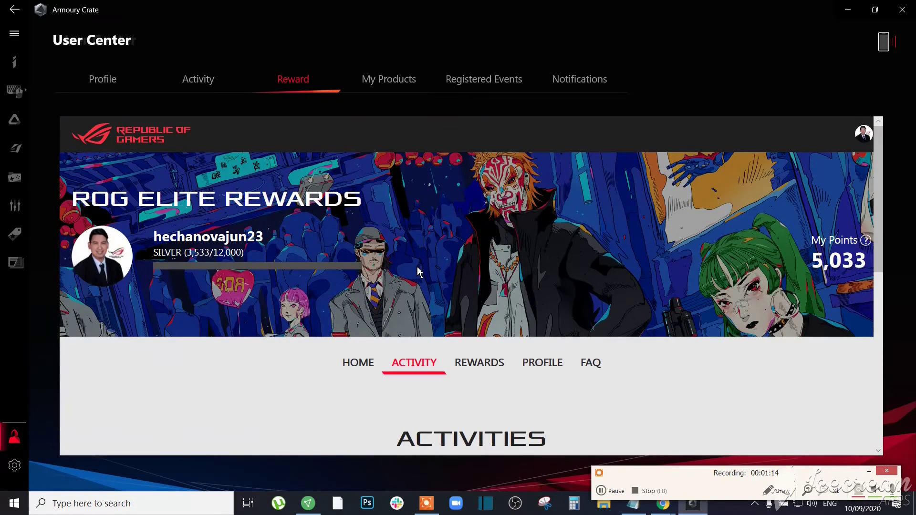
pyautogui.scroll(-4, 419, 271)
pyautogui.scroll(-3, 418, 271)
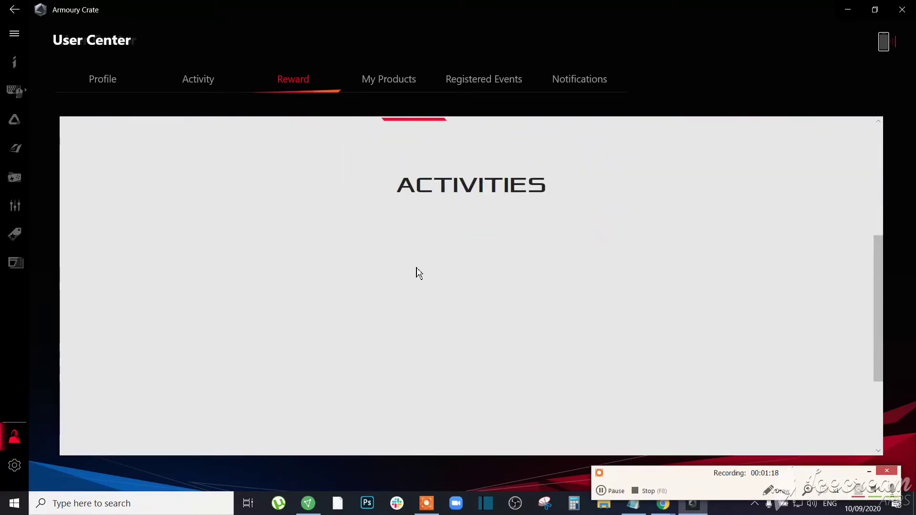
pyautogui.scroll(-1, 418, 270)
pyautogui.scroll(-3, 435, 275)
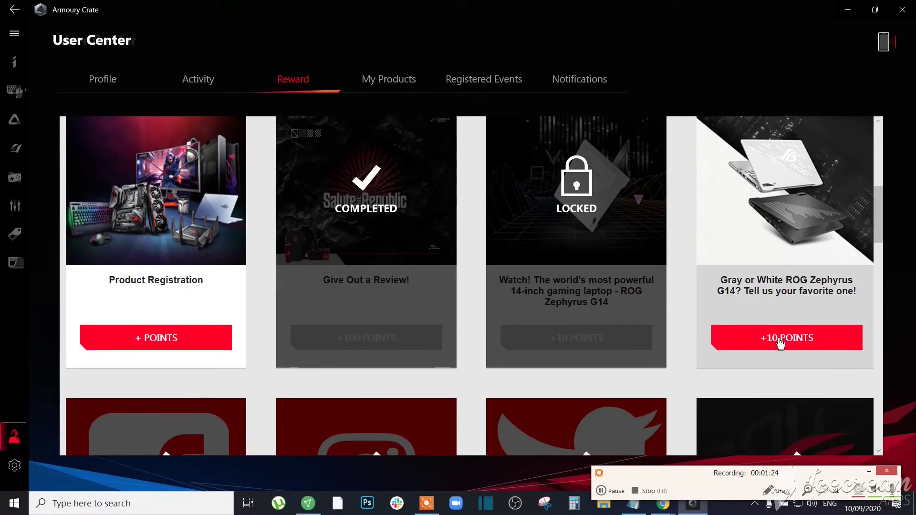
pyautogui.scroll(-1, 782, 343)
pyautogui.scroll(-3, 766, 337)
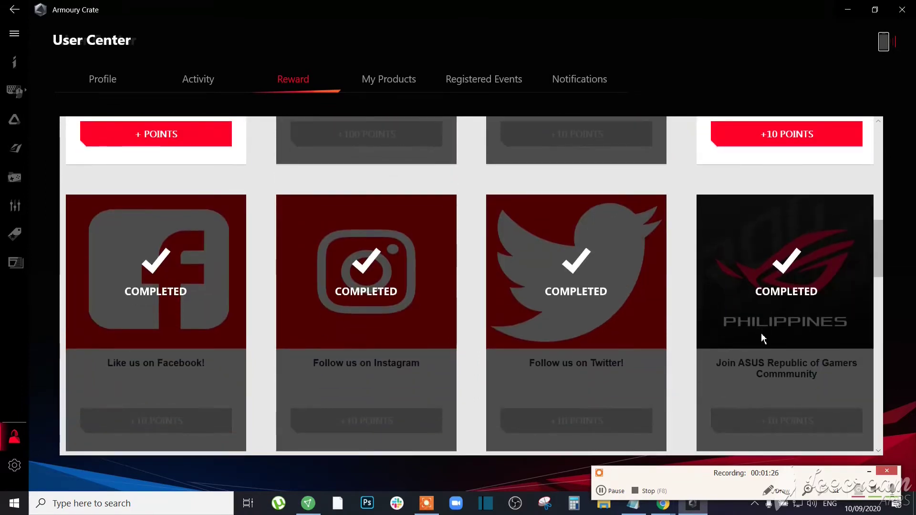
pyautogui.scroll(-2, 769, 357)
pyautogui.scroll(-2, 768, 400)
pyautogui.scroll(1, 537, 324)
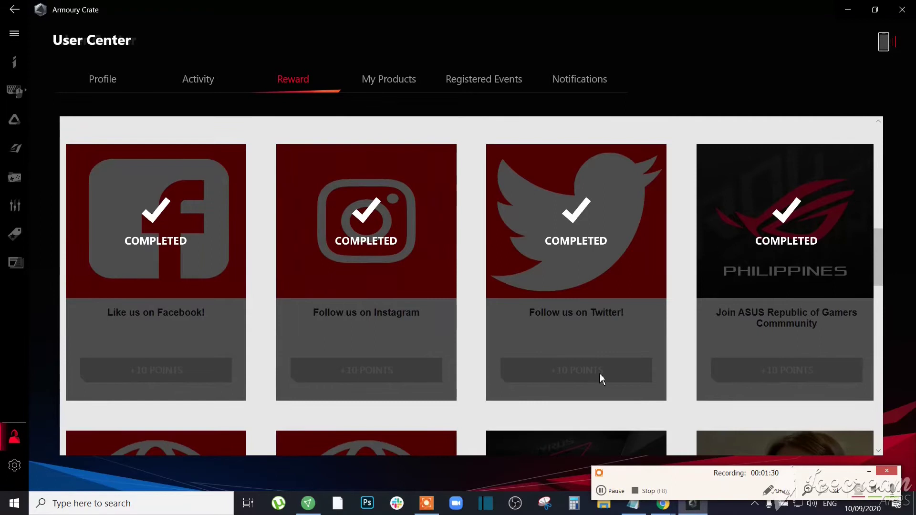
pyautogui.scroll(-3, 205, 382)
pyautogui.scroll(-2, 206, 380)
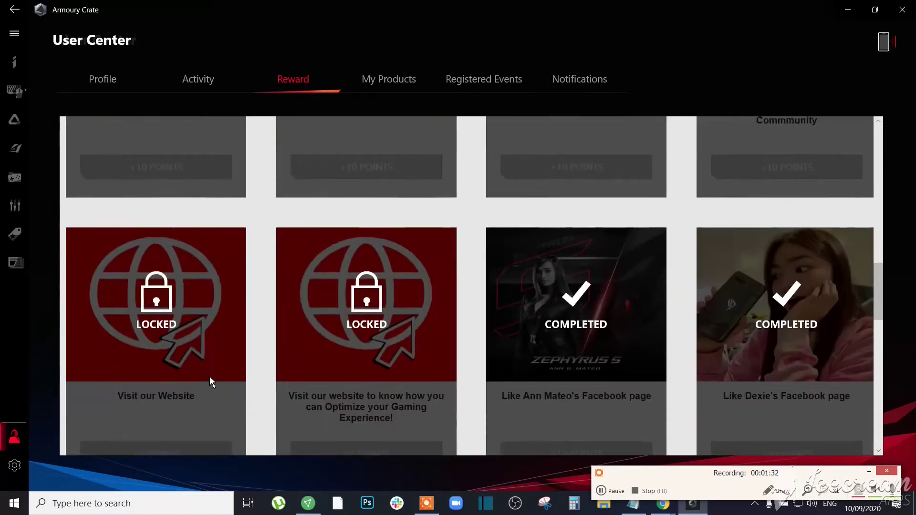
pyautogui.scroll(-2, 210, 376)
pyautogui.scroll(-2, 555, 337)
pyautogui.scroll(-1, 567, 335)
pyautogui.scroll(-3, 575, 335)
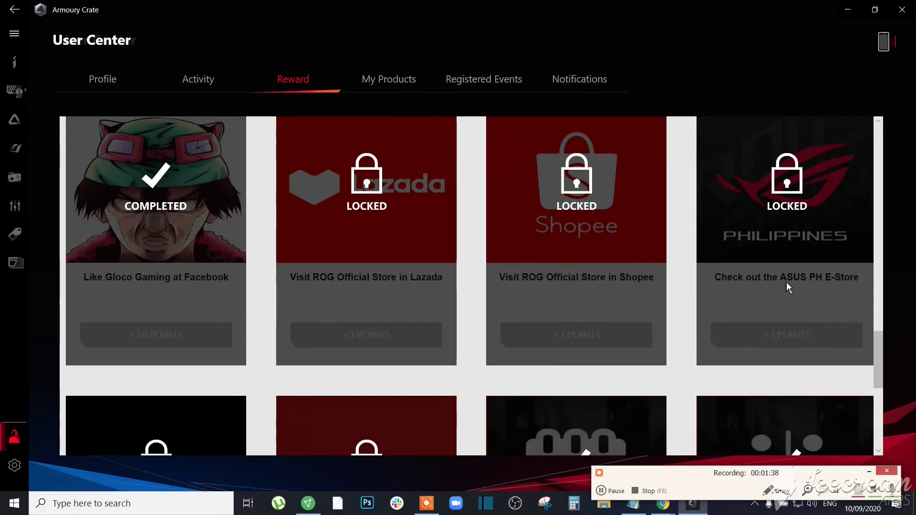
pyautogui.scroll(-2, 687, 301)
pyautogui.scroll(-2, 683, 301)
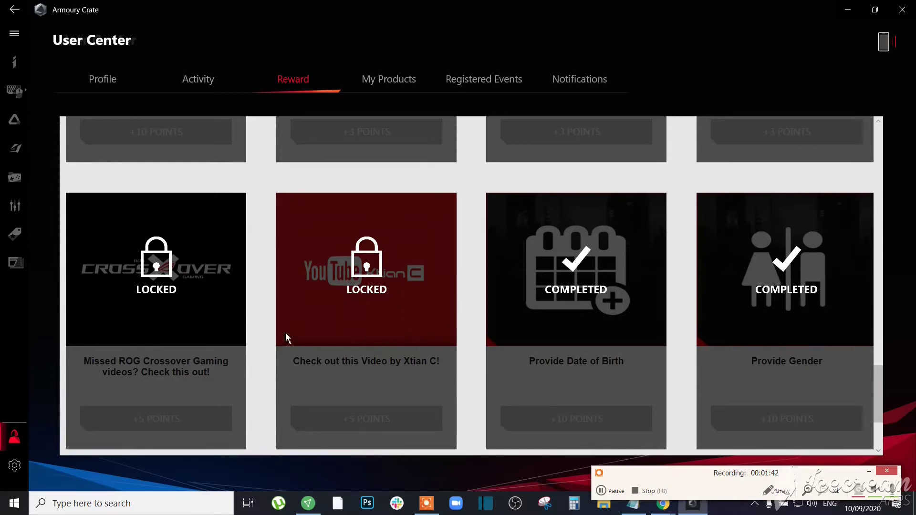
pyautogui.scroll(-2, 299, 322)
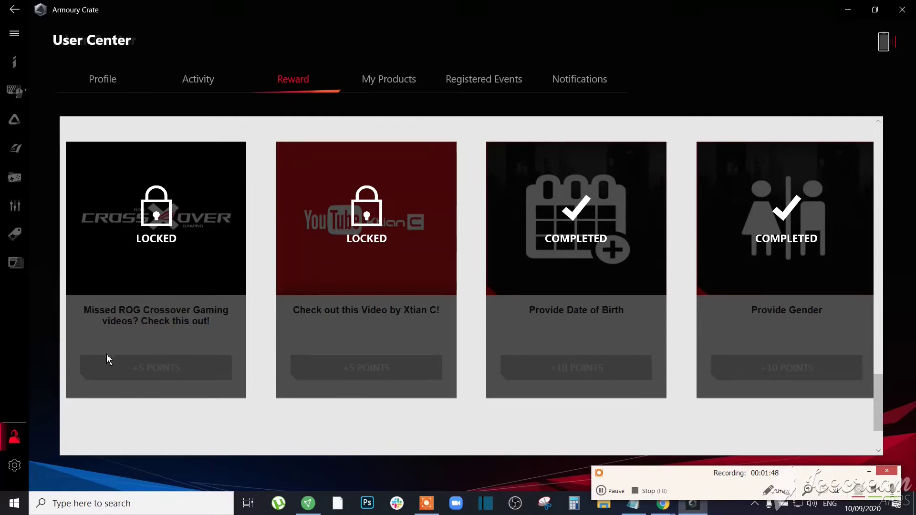
pyautogui.scroll(-3, 124, 318)
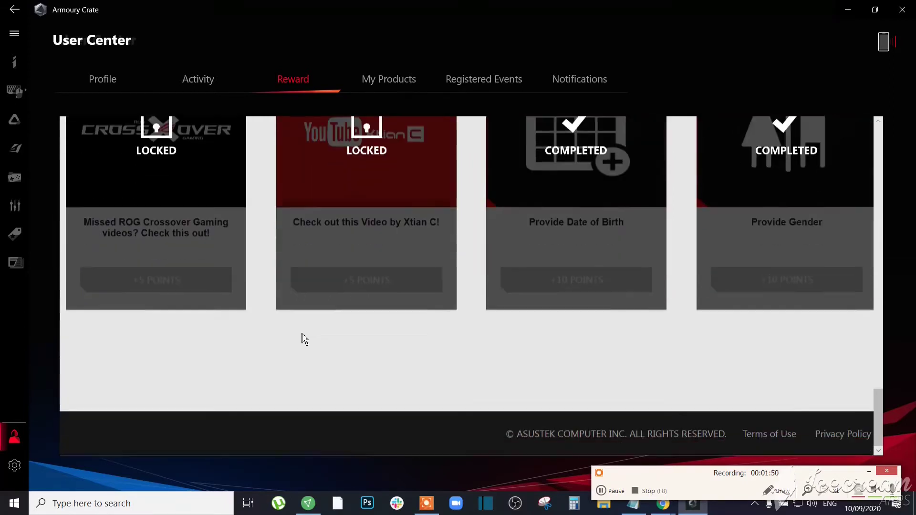
pyautogui.scroll(3, 400, 345)
pyautogui.scroll(5, 400, 346)
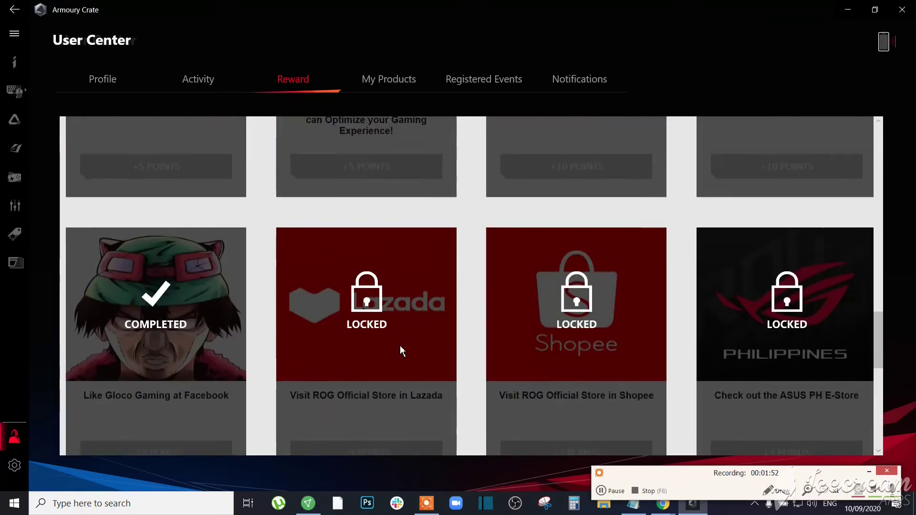
pyautogui.scroll(3, 400, 345)
pyautogui.scroll(3, 400, 345)
pyautogui.scroll(3, 401, 346)
pyautogui.scroll(3, 400, 346)
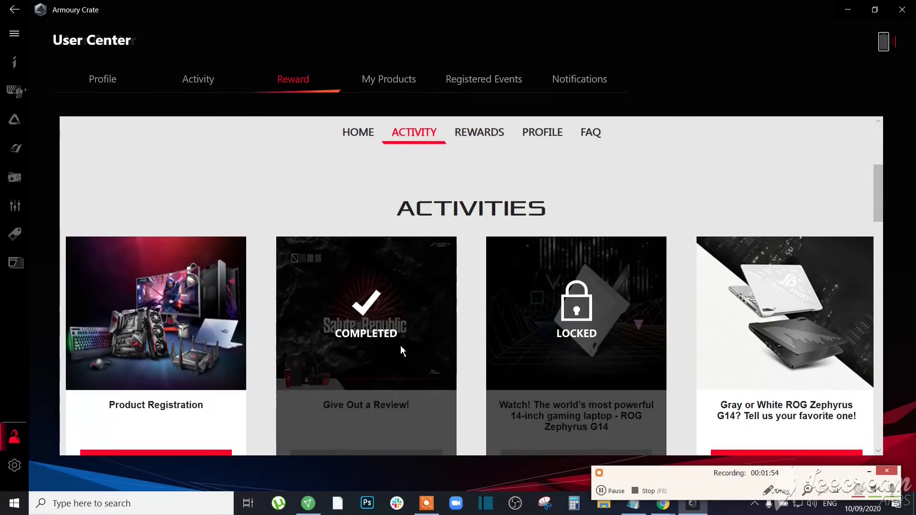
pyautogui.scroll(-1, 400, 346)
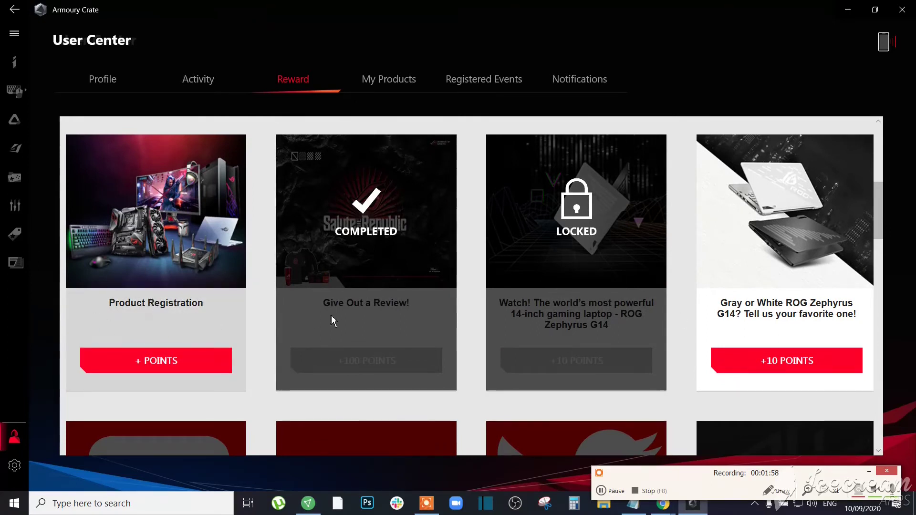
pyautogui.click(794, 361)
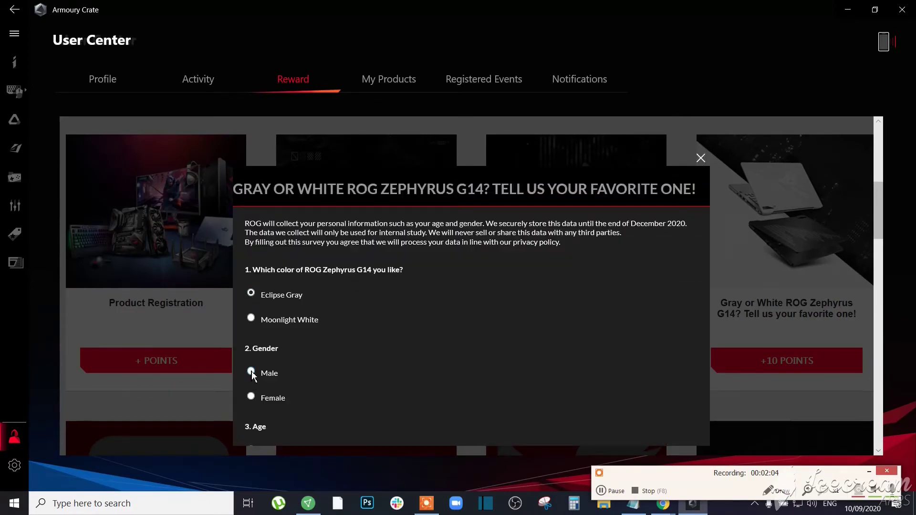
pyautogui.scroll(-3, 254, 410)
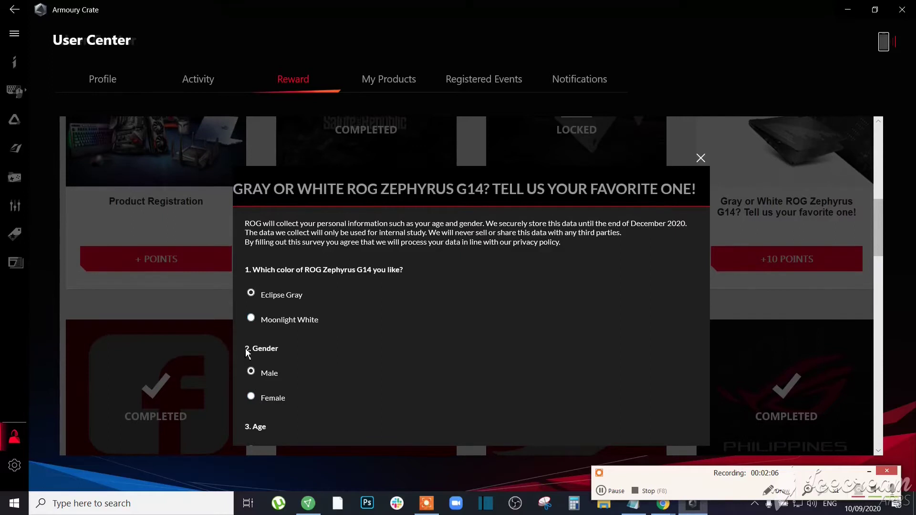
pyautogui.scroll(-3, 250, 358)
pyautogui.click(701, 159)
pyautogui.scroll(4, 794, 361)
pyautogui.scroll(4, 706, 351)
# Open the rewards catalogue and the ROG Shirt's 2,500-point Redeem Reward dialog.
pyautogui.click(494, 137)
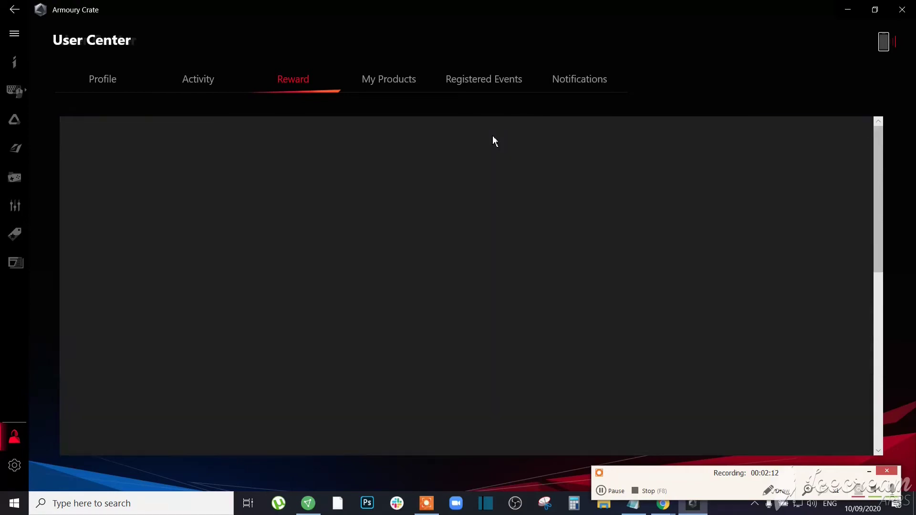
pyautogui.scroll(-2, 501, 243)
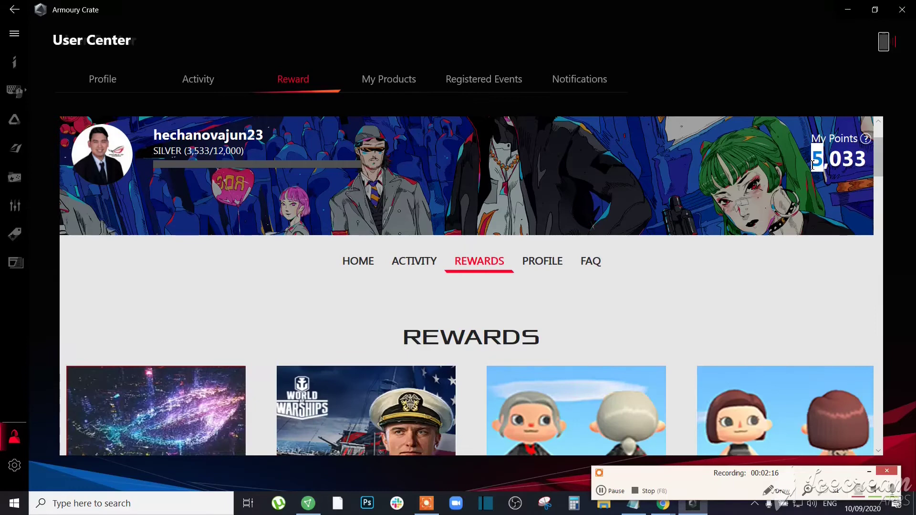
pyautogui.scroll(-2, 451, 281)
pyautogui.scroll(-3, 450, 281)
pyautogui.scroll(-4, 451, 282)
pyautogui.scroll(-4, 451, 282)
pyautogui.scroll(-3, 450, 282)
pyautogui.scroll(-3, 450, 281)
pyautogui.scroll(-3, 450, 281)
pyautogui.scroll(-4, 450, 281)
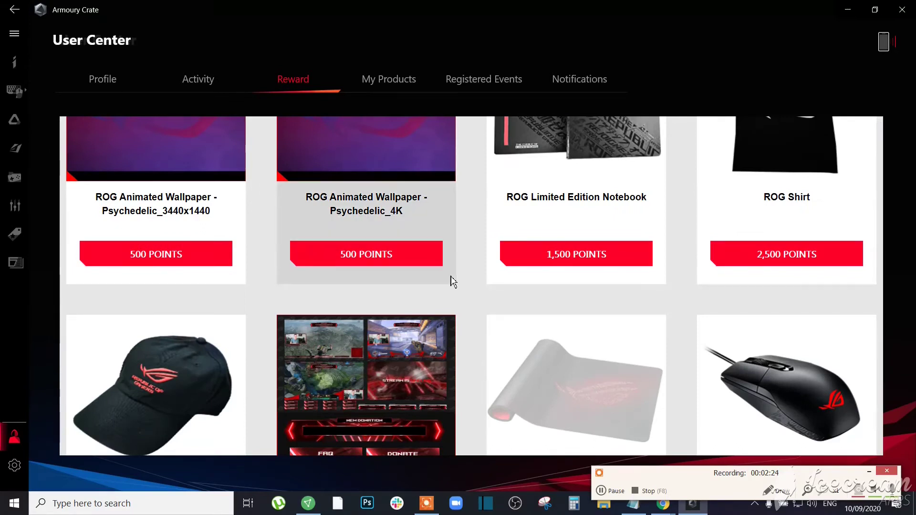
pyautogui.scroll(3, 450, 281)
pyautogui.scroll(2, 709, 322)
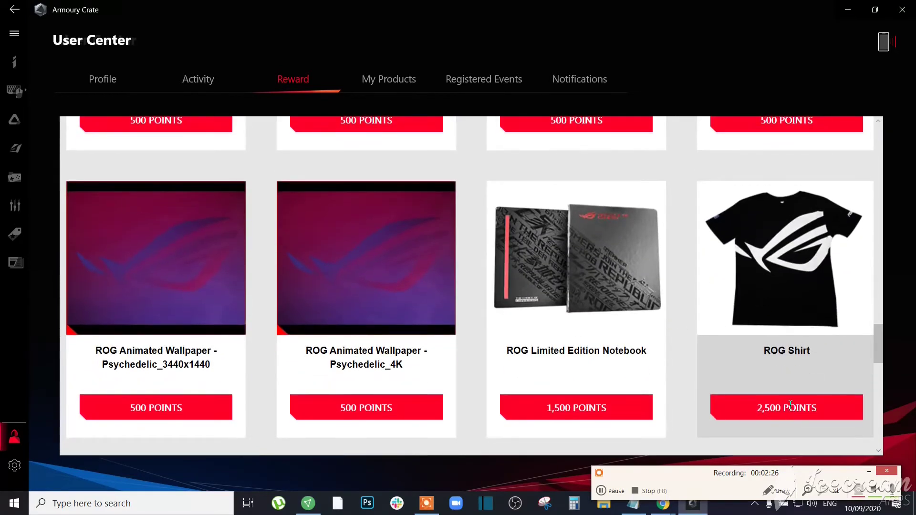
pyautogui.click(787, 261)
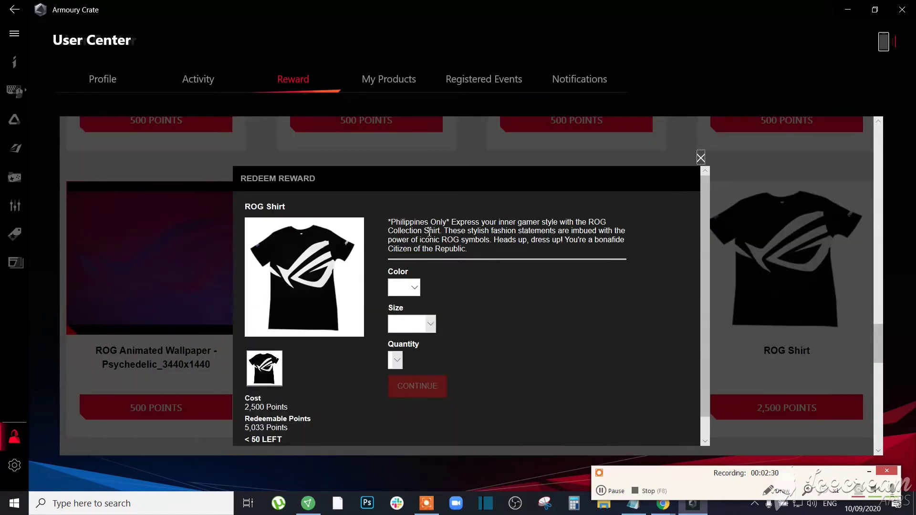
# Note the Philippines Only restriction, close the shirt dialog and open the 3,000-point ROG cap details.
pyautogui.moveTo(392, 221); pyautogui.dragTo(451, 222)
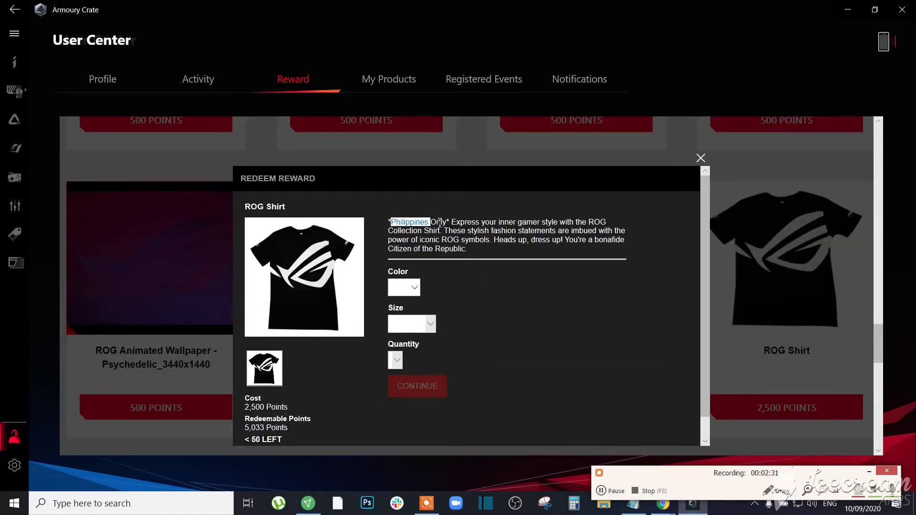
pyautogui.click(700, 157)
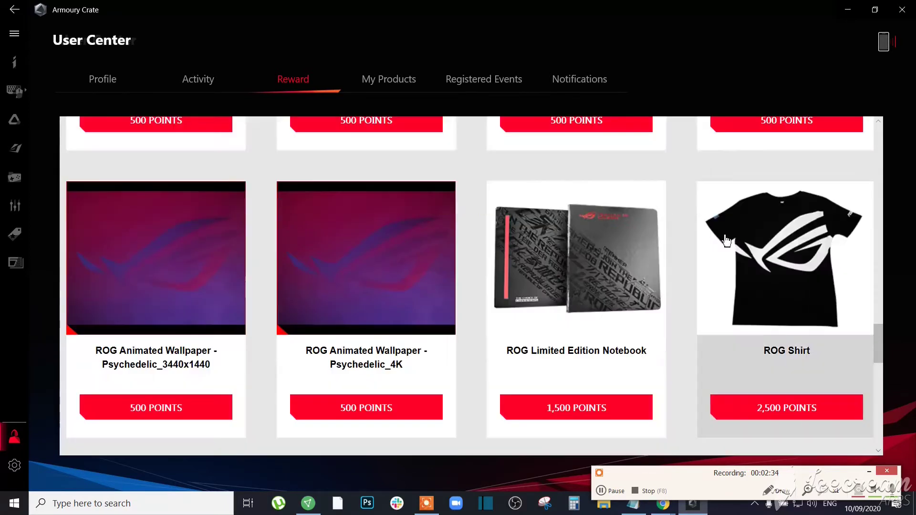
pyautogui.scroll(-4, 501, 286)
pyautogui.scroll(-1, 332, 352)
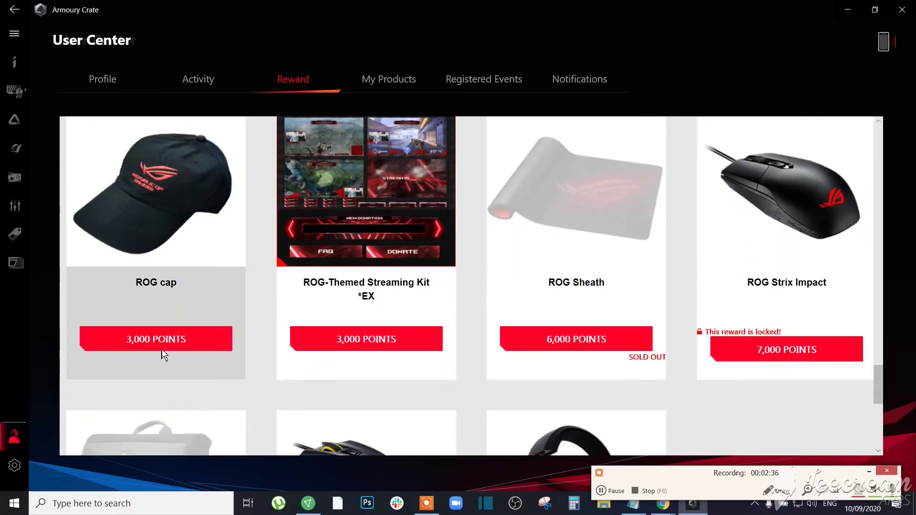
pyautogui.click(172, 213)
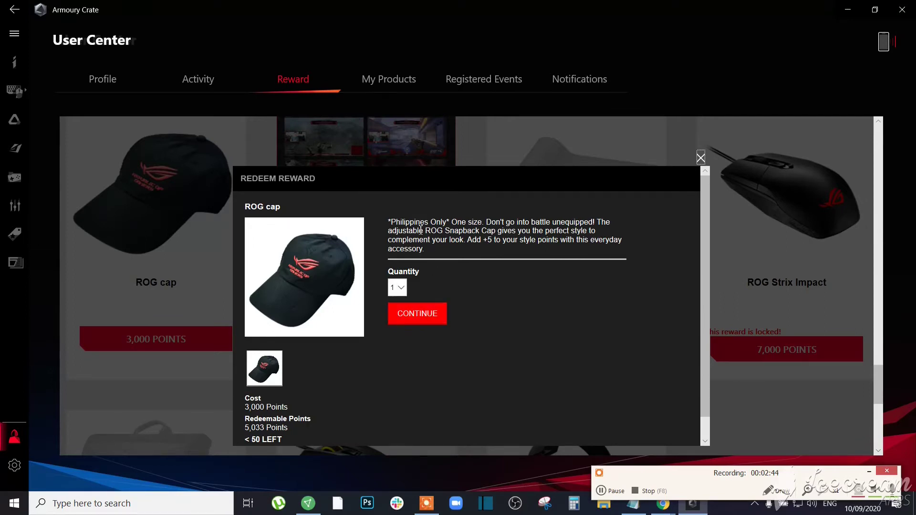
pyautogui.moveTo(448, 222); pyautogui.dragTo(391, 222)
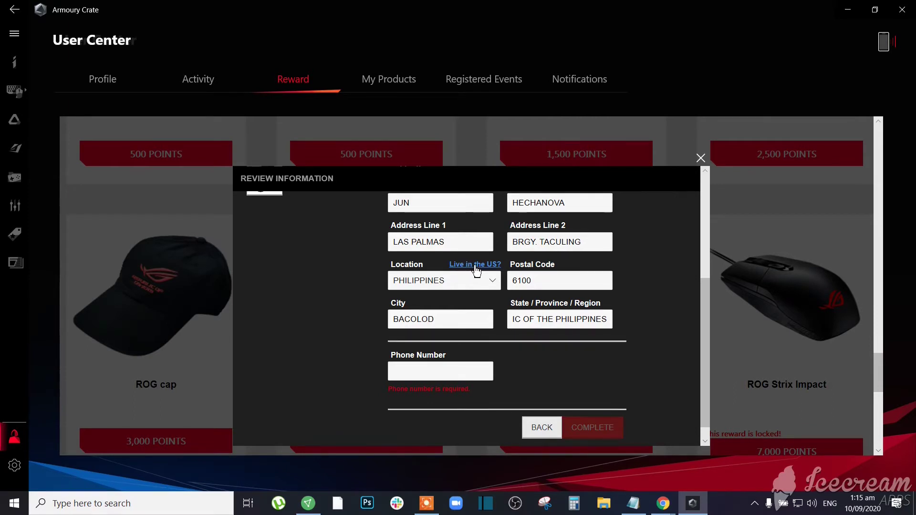
# Toggle the cap address form back to international, set Location to PHILIPPINES, and focus Phone Number.
pyautogui.click(476, 268)
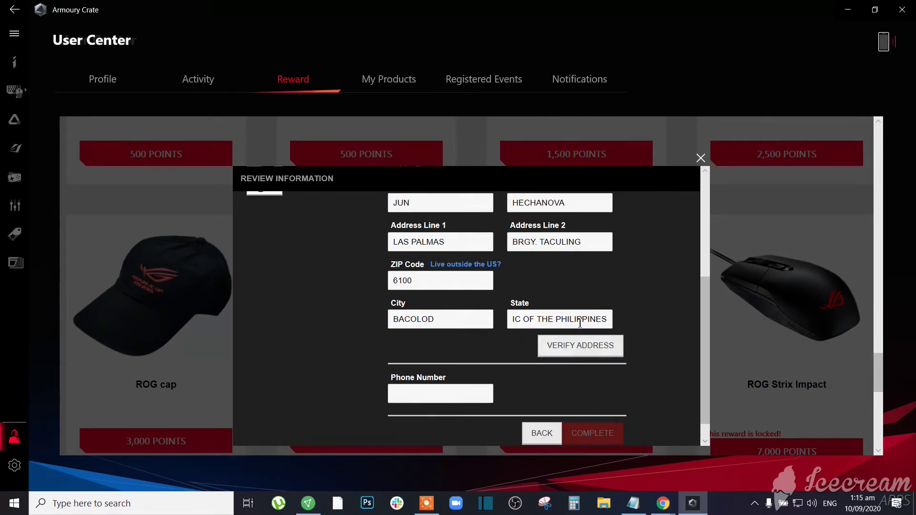
pyautogui.click(469, 264)
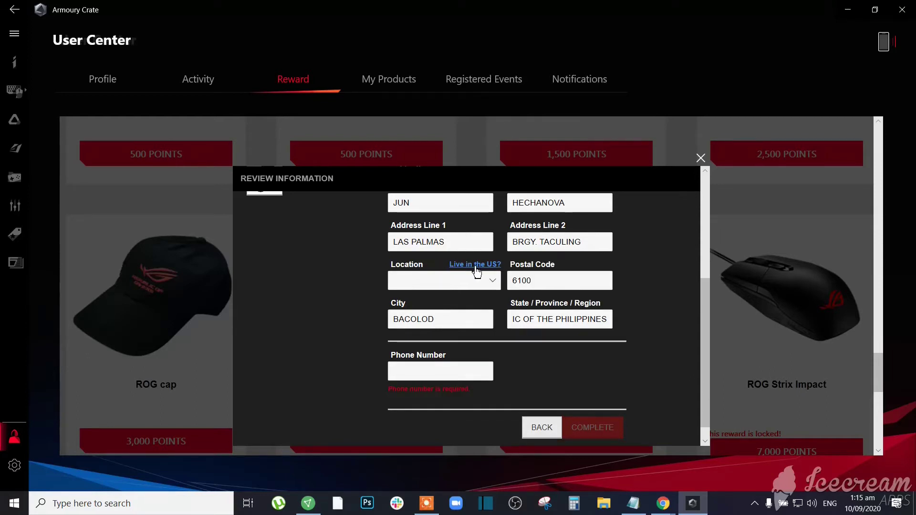
pyautogui.click(492, 280)
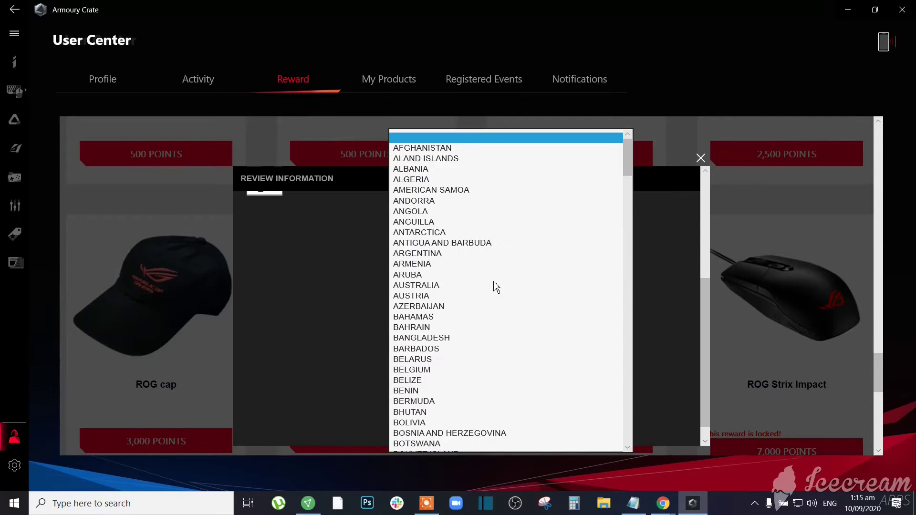
pyautogui.press('p')
pyautogui.scroll(-1, 496, 287)
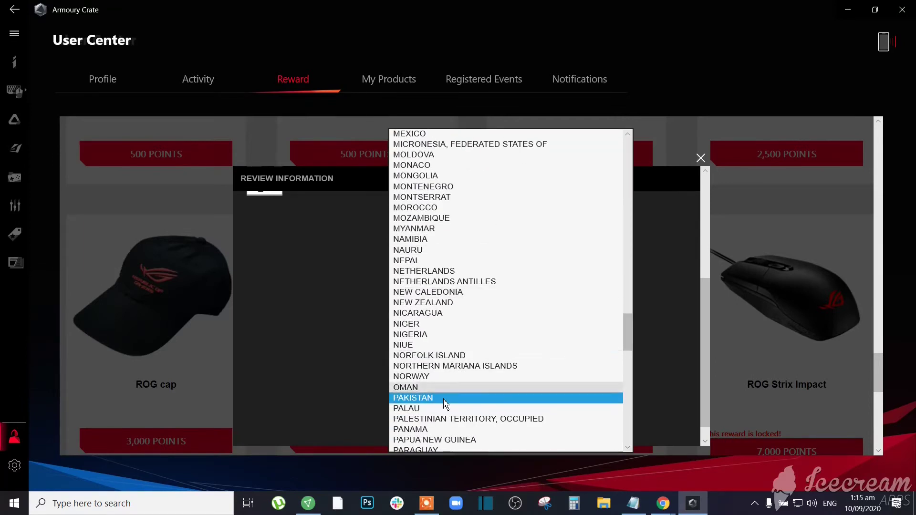
pyautogui.click(418, 375)
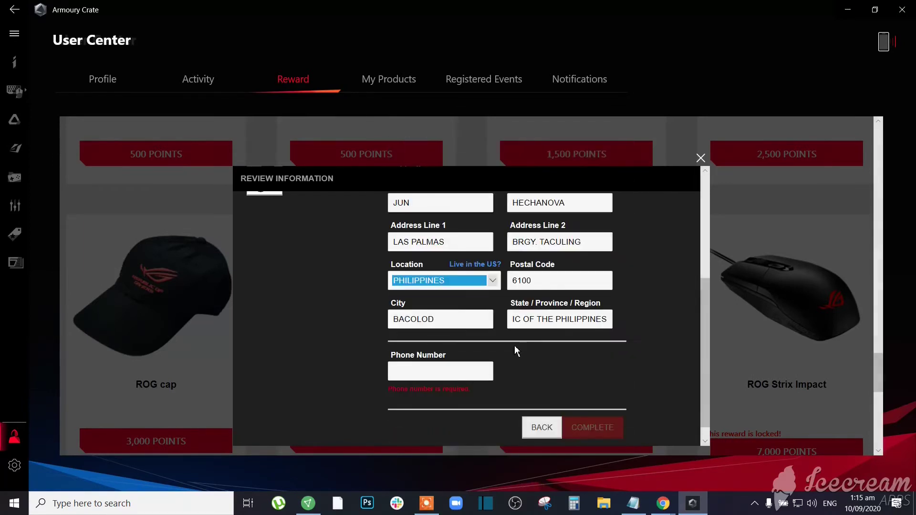
pyautogui.click(455, 370)
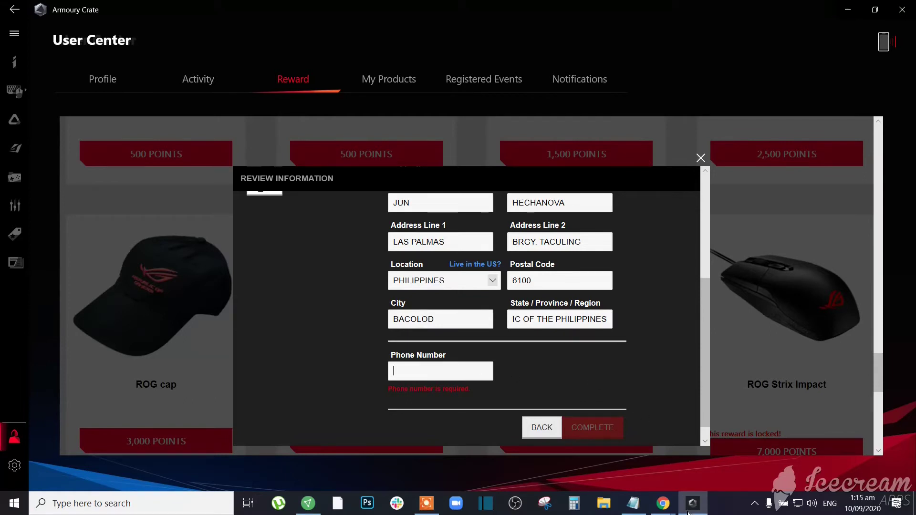
pyautogui.moveTo(692, 503)
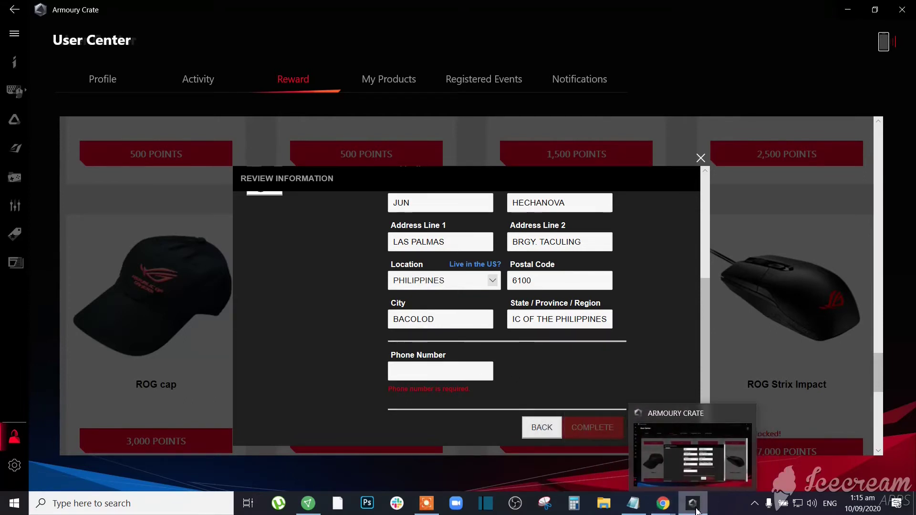
pyautogui.click(425, 503)
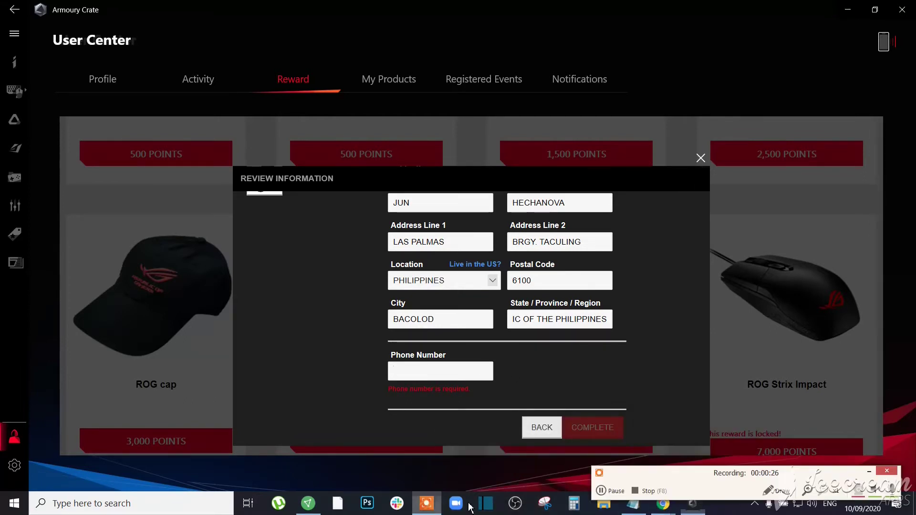
# Go to REWARDS and confirm My Points reads 2,033 after the 3,000-point cap.
pyautogui.click(601, 491)
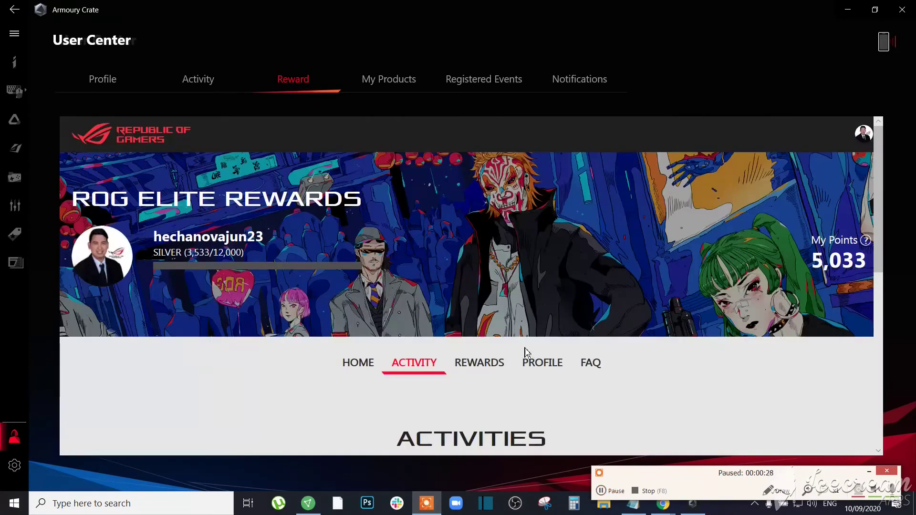
pyautogui.scroll(-3, 512, 342)
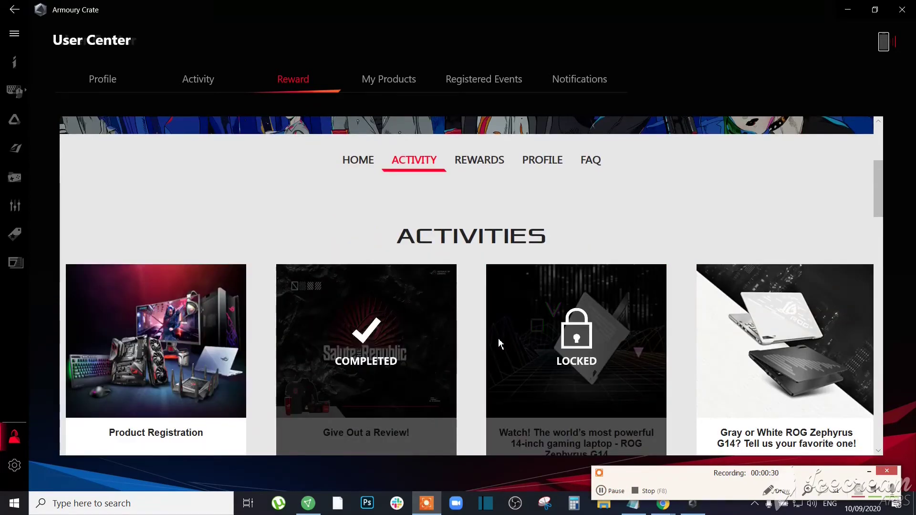
pyautogui.scroll(-5, 498, 342)
pyautogui.scroll(4, 473, 336)
pyautogui.scroll(-3, 461, 332)
pyautogui.scroll(-5, 461, 333)
pyautogui.scroll(-4, 472, 351)
pyautogui.scroll(2, 473, 350)
pyautogui.scroll(7, 374, 324)
pyautogui.scroll(5, 374, 324)
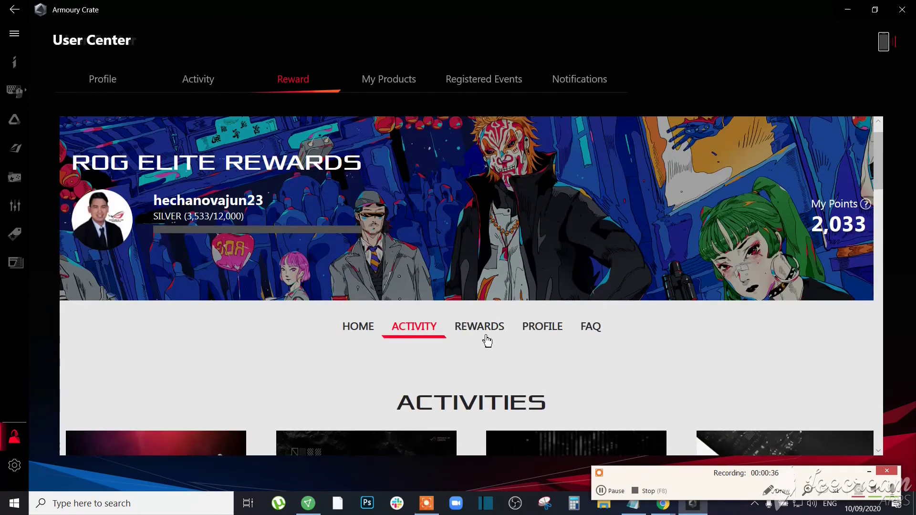
pyautogui.click(472, 328)
pyautogui.scroll(-3, 406, 370)
pyautogui.scroll(3, 601, 316)
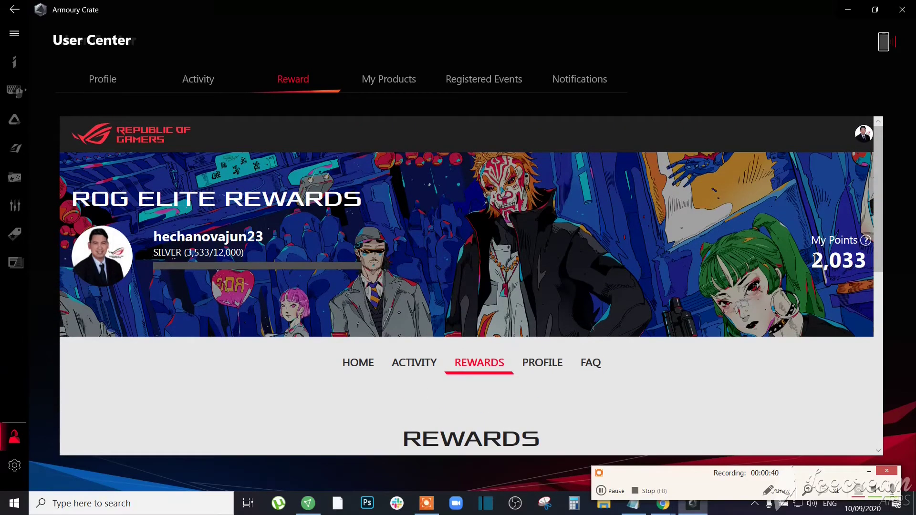
pyautogui.scroll(-2, 463, 333)
pyautogui.scroll(-4, 463, 333)
pyautogui.scroll(-3, 465, 334)
pyautogui.scroll(-4, 465, 334)
pyautogui.scroll(-3, 467, 335)
pyautogui.scroll(4, 467, 335)
pyautogui.scroll(3, 467, 335)
pyautogui.scroll(4, 466, 335)
pyautogui.scroll(2, 443, 343)
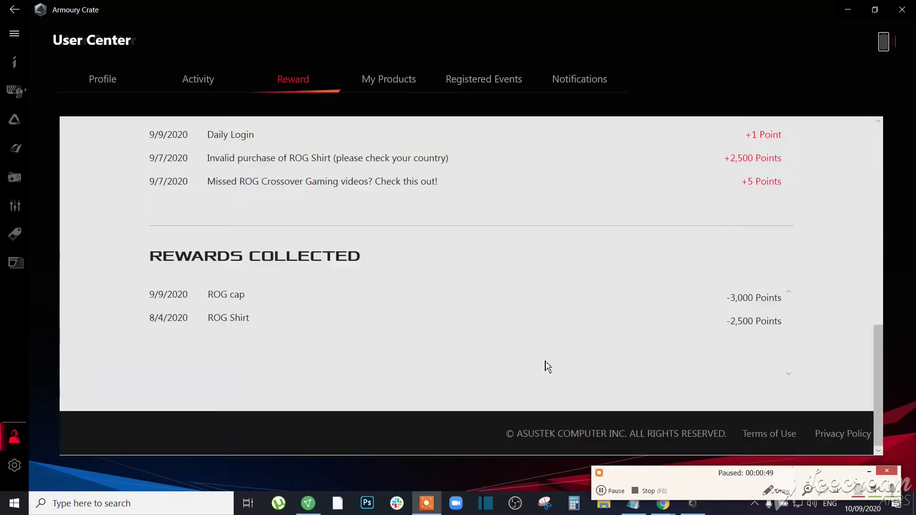
pyautogui.scroll(1, 547, 366)
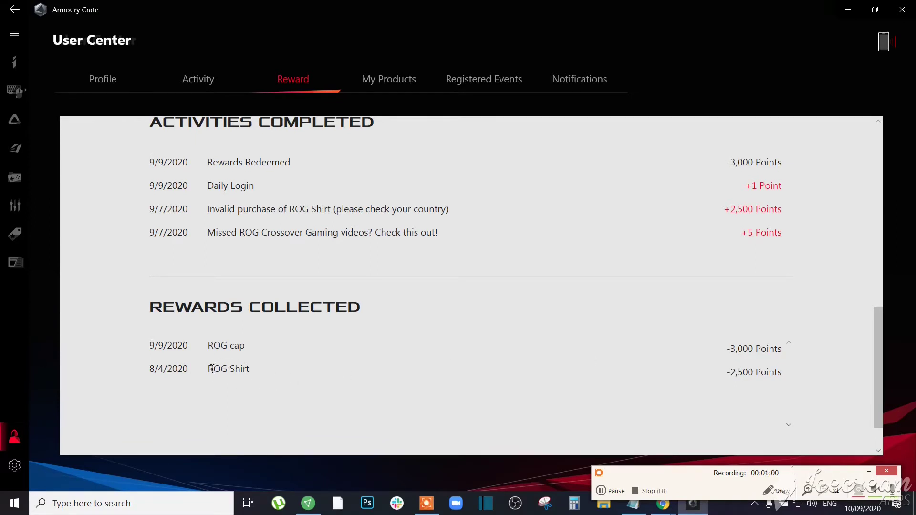
# Highlight the ROG Shirt's -2,500 entry and its refund, then select the shirt entry.
pyautogui.moveTo(208, 369); pyautogui.dragTo(250, 370)
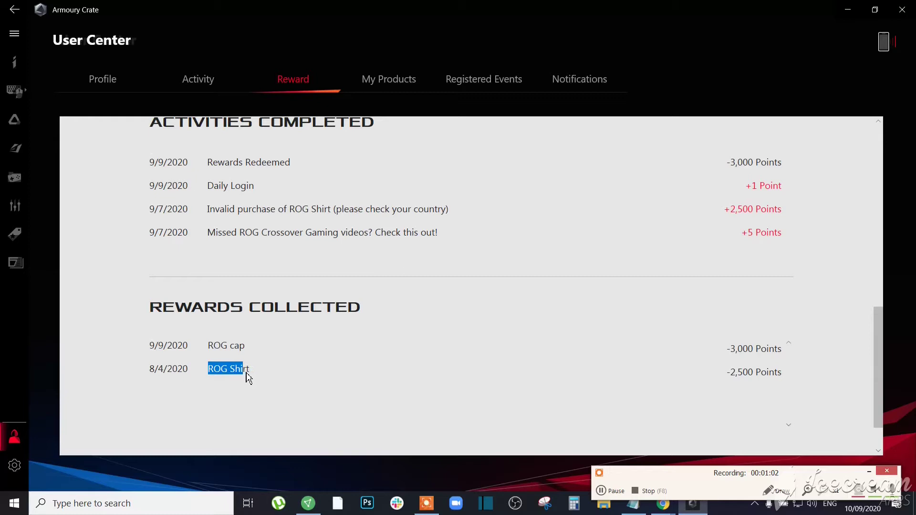
pyautogui.moveTo(727, 373); pyautogui.dragTo(781, 381)
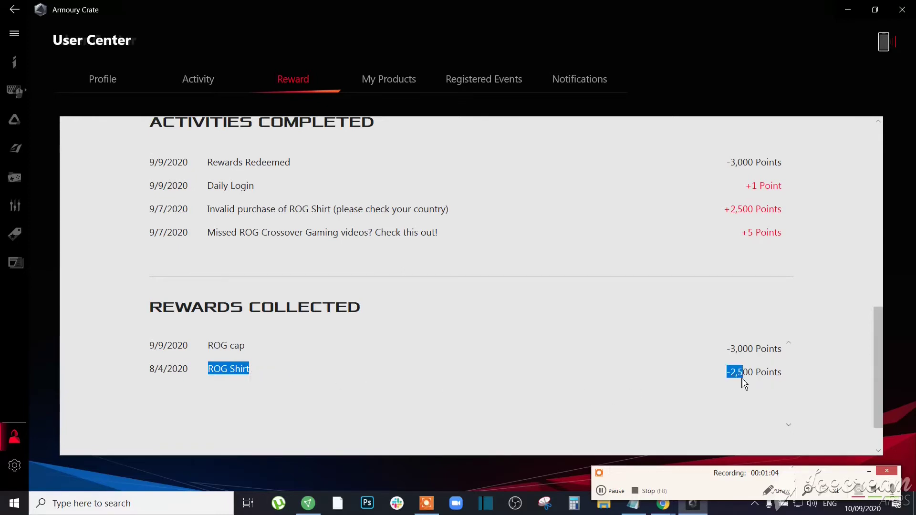
pyautogui.click(798, 218)
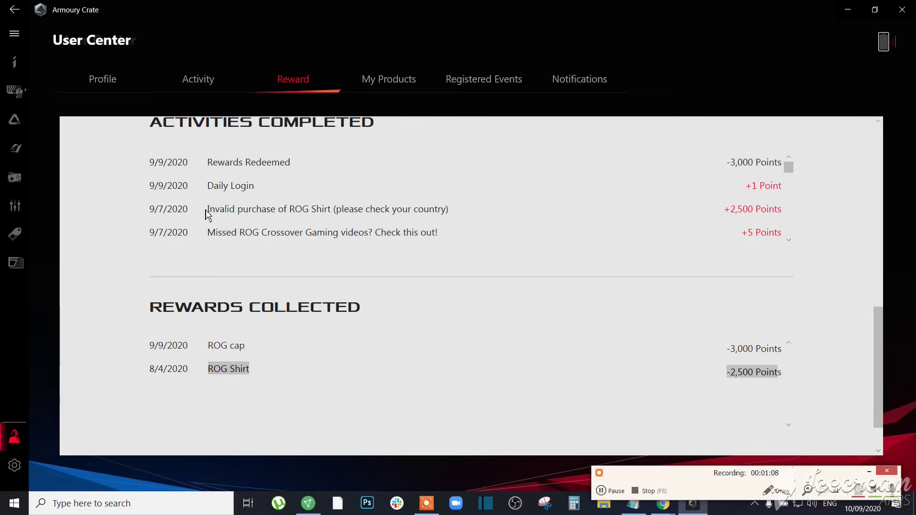
pyautogui.moveTo(207, 210); pyautogui.dragTo(452, 212)
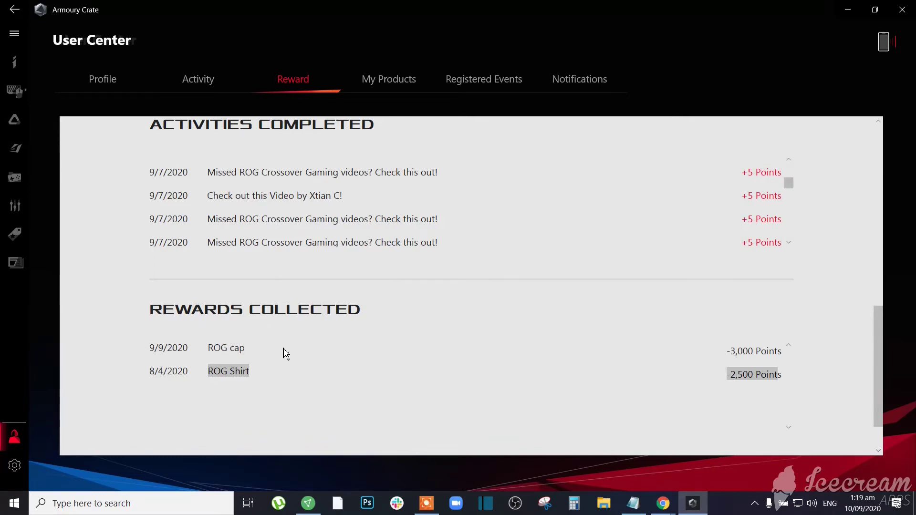
pyautogui.click(231, 350)
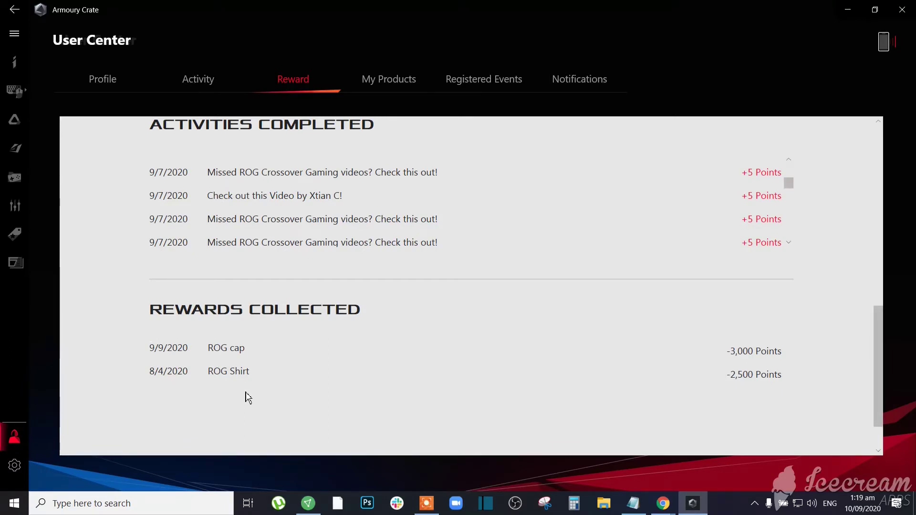
pyautogui.doubleClick(239, 371)
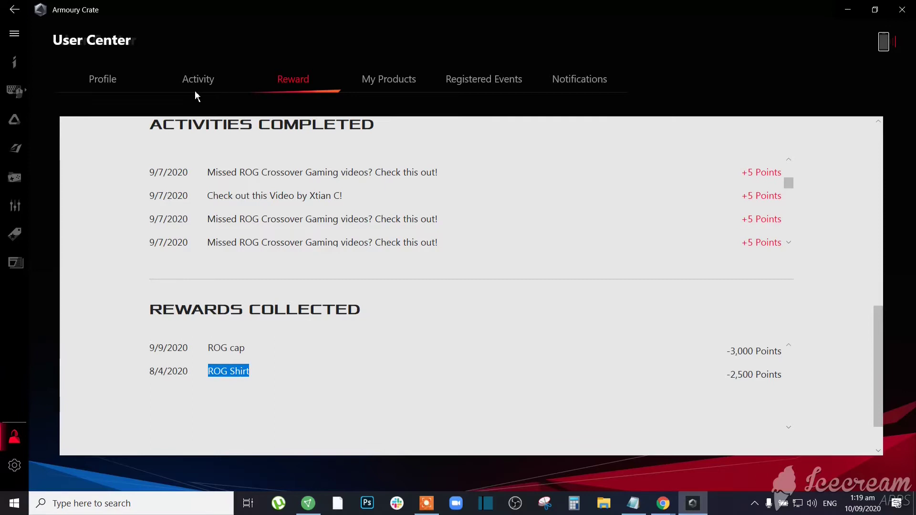
# Reload the Activity tab via Reward and back past the 502 error, showing 2,033 points.
pyautogui.click(202, 80)
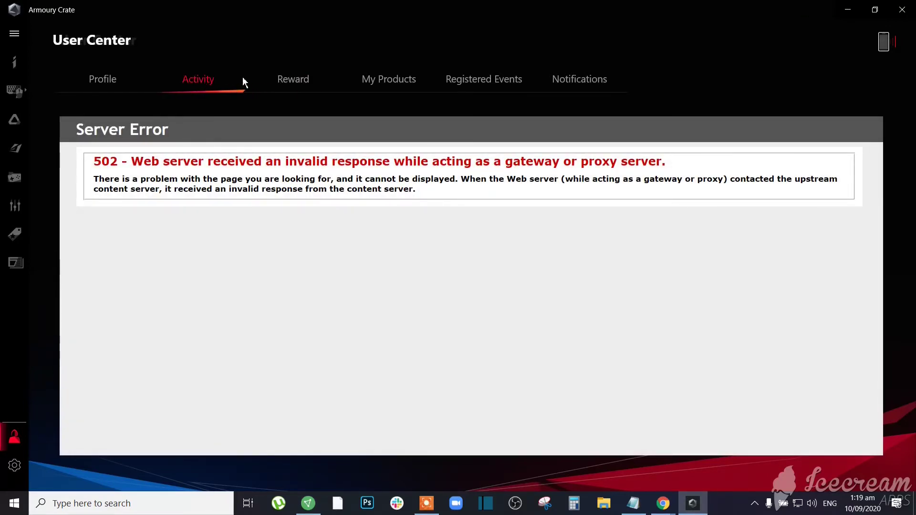
pyautogui.click(294, 79)
pyautogui.click(206, 89)
pyautogui.click(207, 88)
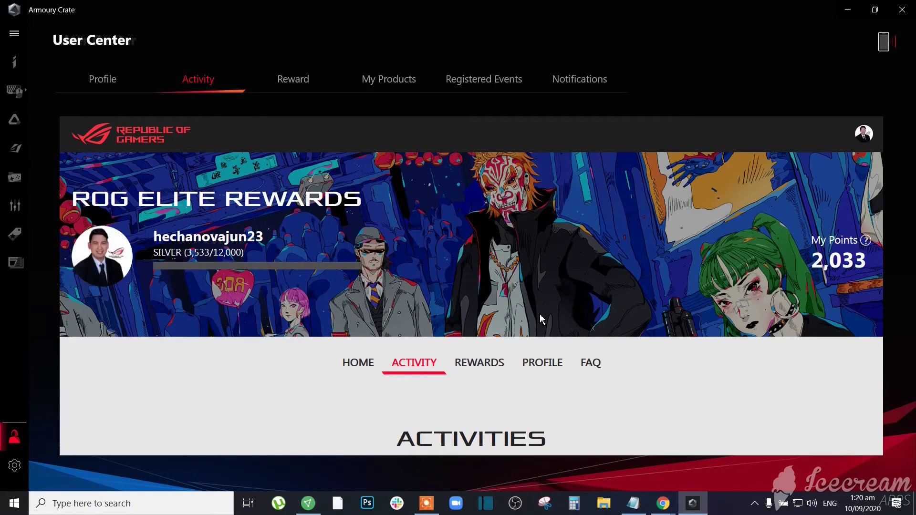
pyautogui.scroll(-1, 542, 320)
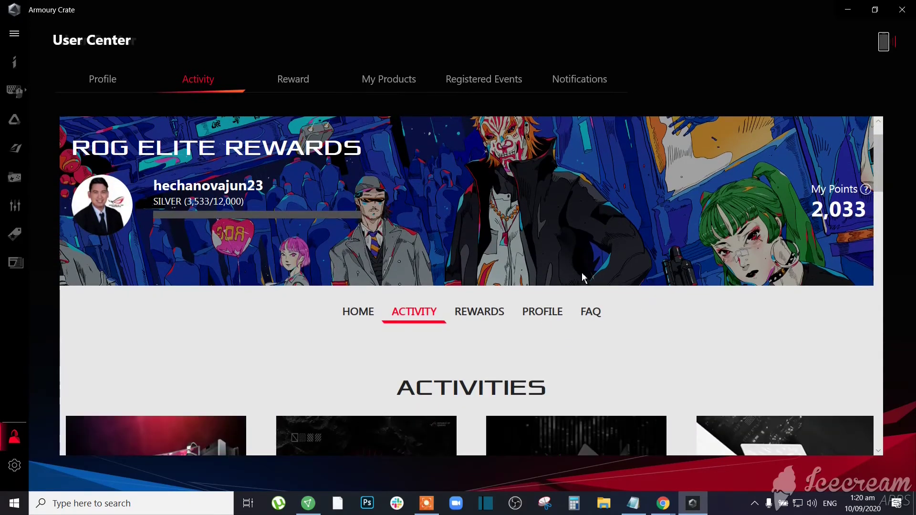
pyautogui.scroll(-4, 651, 359)
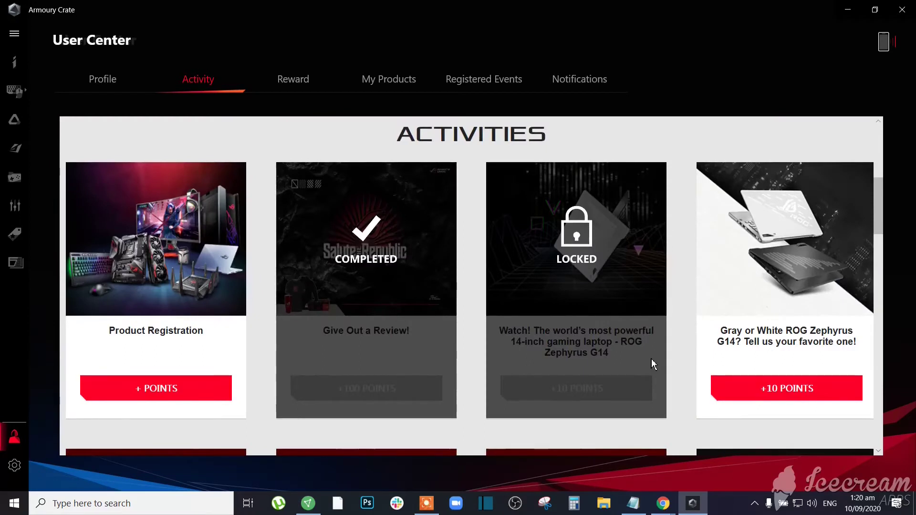
pyautogui.scroll(1, 651, 359)
pyautogui.scroll(-3, 651, 359)
pyautogui.scroll(-2, 651, 363)
pyautogui.scroll(-2, 652, 363)
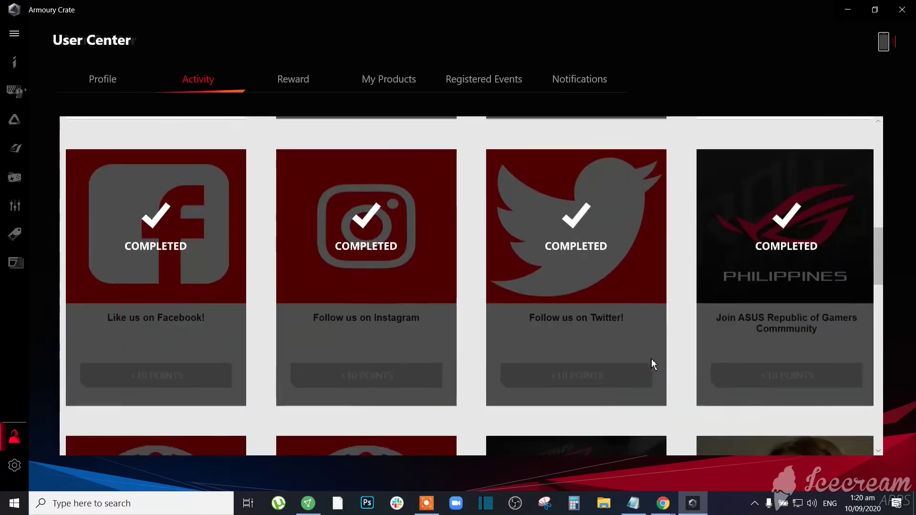
pyautogui.scroll(2, 651, 364)
pyautogui.scroll(3, 652, 364)
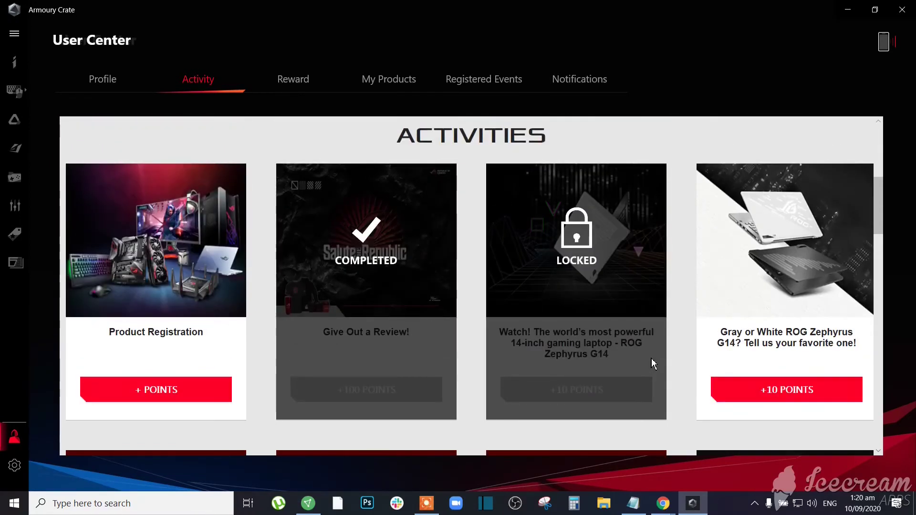
pyautogui.scroll(2, 652, 363)
pyautogui.scroll(2, 651, 363)
pyautogui.scroll(-3, 652, 364)
pyautogui.scroll(-4, 652, 364)
pyautogui.scroll(-3, 652, 364)
pyautogui.scroll(-2, 651, 363)
pyautogui.scroll(3, 651, 364)
pyautogui.scroll(3, 651, 364)
pyautogui.scroll(3, 651, 363)
pyautogui.scroll(3, 651, 363)
pyautogui.scroll(2, 651, 364)
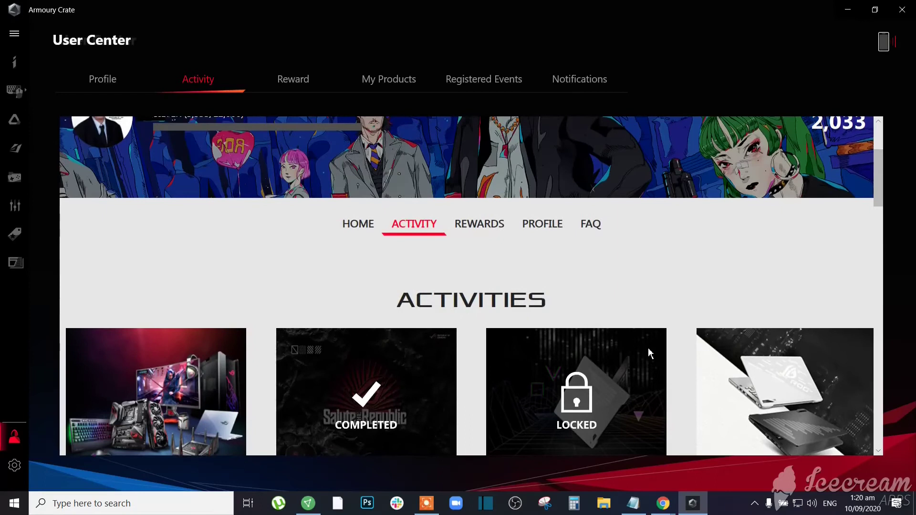
pyautogui.scroll(2, 778, 242)
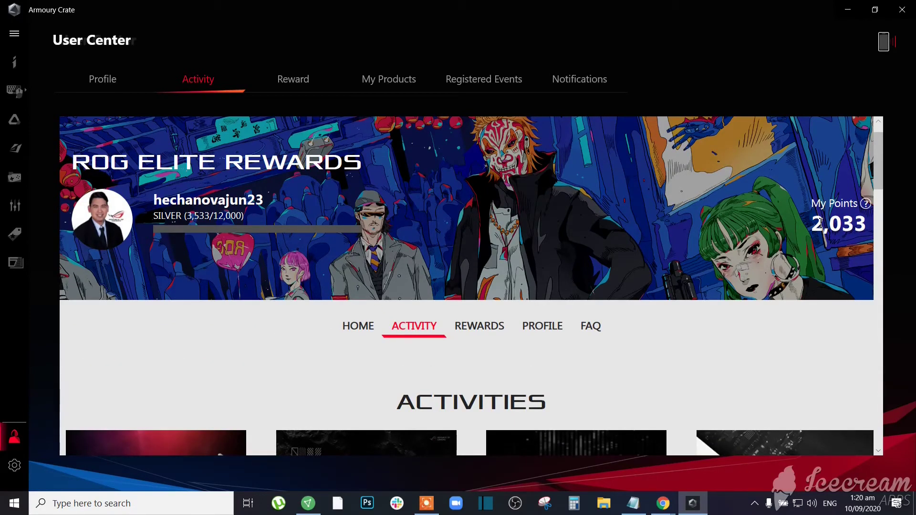
pyautogui.moveTo(815, 225); pyautogui.dragTo(862, 226)
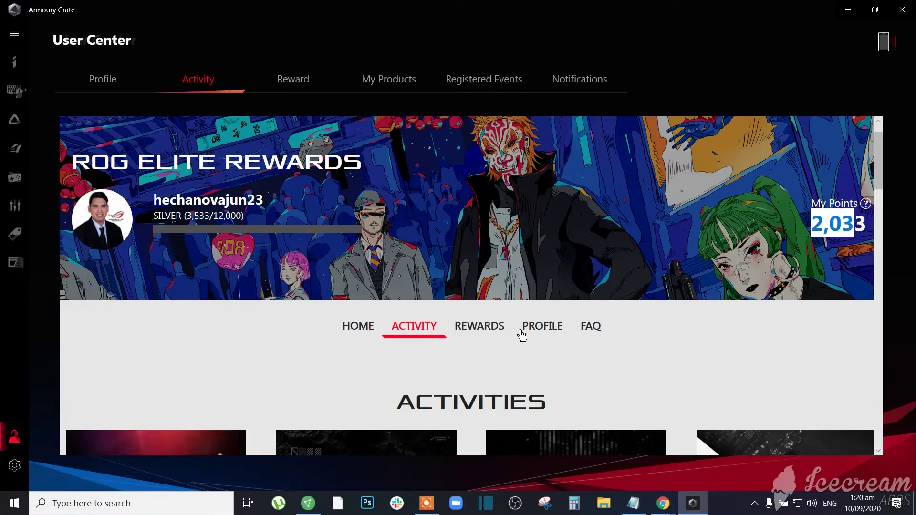
pyautogui.click(494, 331)
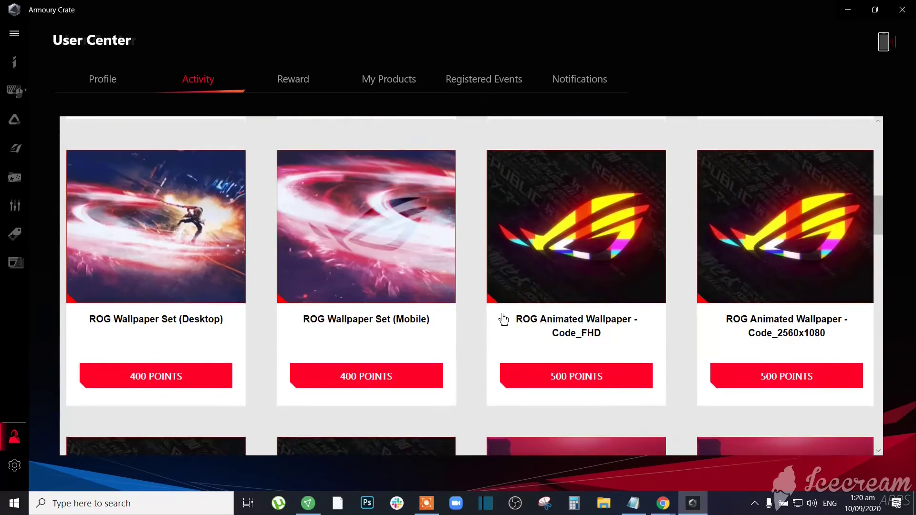
pyautogui.scroll(-5, 501, 319)
pyautogui.scroll(-3, 501, 319)
pyautogui.scroll(4, 503, 318)
pyautogui.scroll(3, 502, 319)
pyautogui.scroll(-3, 503, 318)
pyautogui.scroll(-5, 503, 319)
pyautogui.scroll(-5, 501, 320)
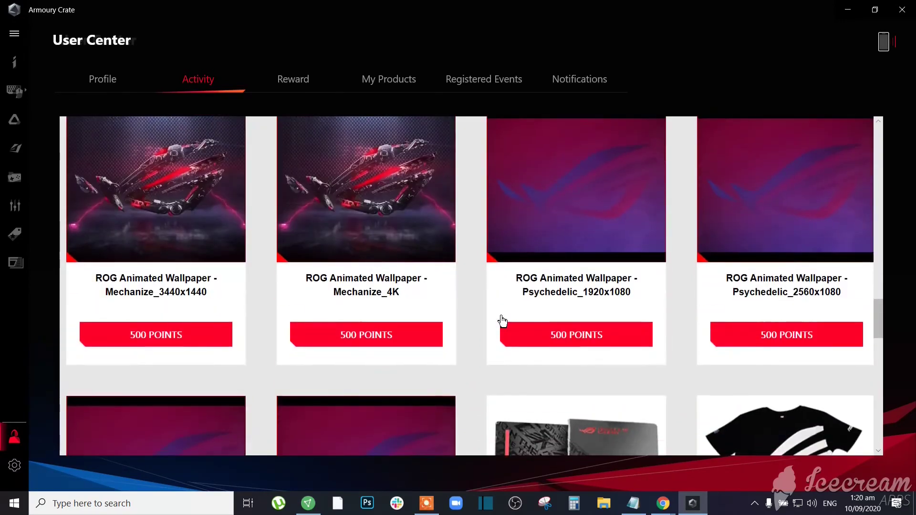
pyautogui.scroll(-2, 501, 321)
pyautogui.scroll(-4, 503, 321)
pyautogui.scroll(-3, 503, 321)
pyautogui.scroll(3, 503, 320)
pyautogui.scroll(1, 802, 349)
pyautogui.scroll(-1, 801, 350)
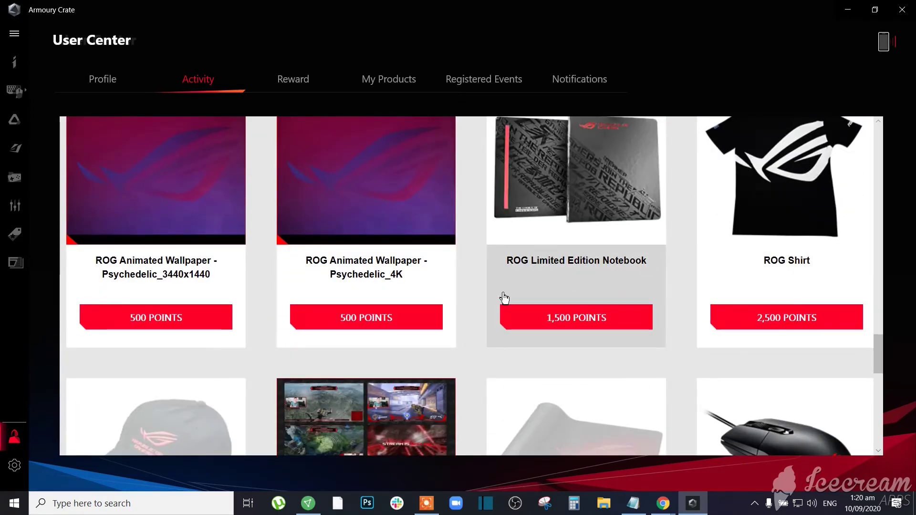
pyautogui.scroll(-3, 458, 337)
pyautogui.scroll(-2, 458, 337)
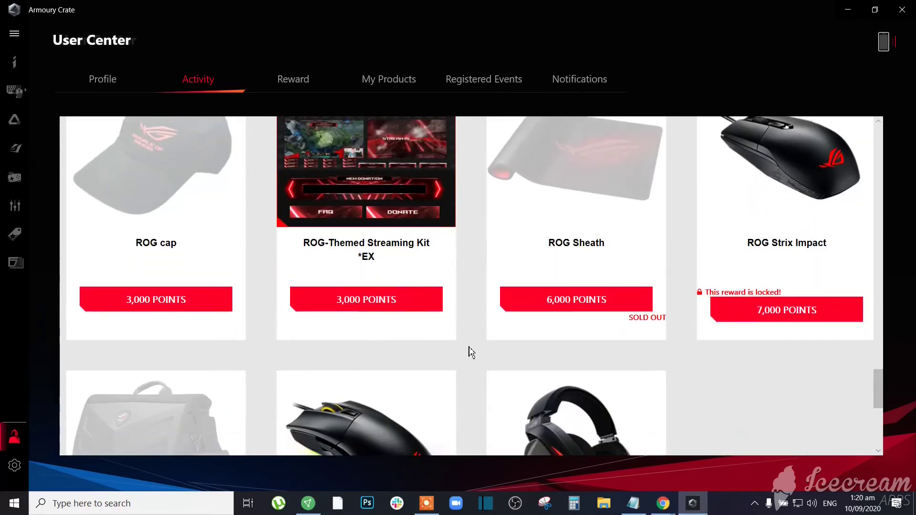
pyautogui.scroll(2, 444, 329)
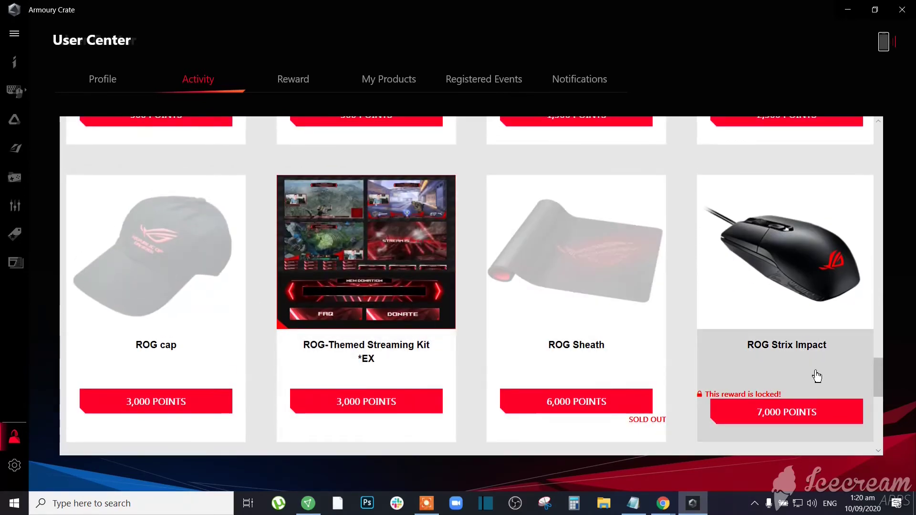
pyautogui.scroll(-1, 777, 422)
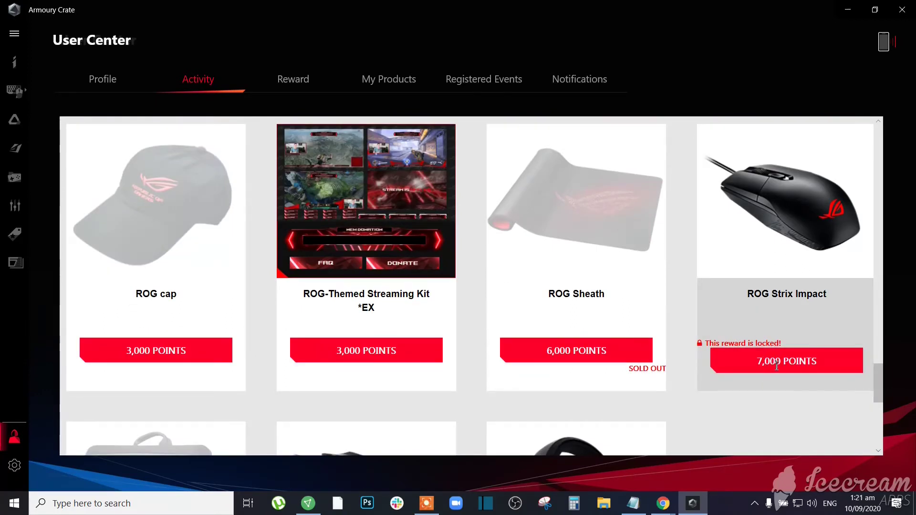
# Browse the rewards catalogue, highlighting the ROG Strix Impact's 7,000-point price.
pyautogui.moveTo(783, 369); pyautogui.dragTo(816, 367)
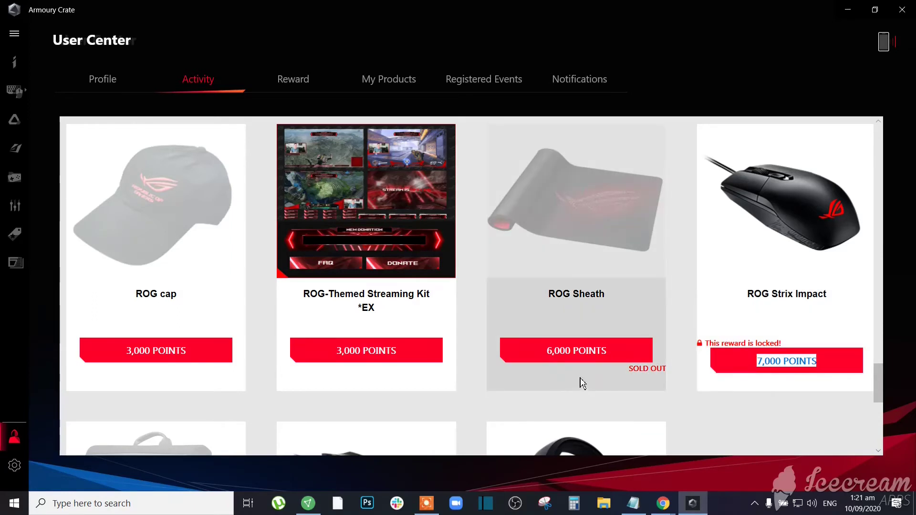
pyautogui.scroll(-1, 581, 383)
pyautogui.scroll(1, 585, 379)
pyautogui.scroll(-3, 567, 337)
pyautogui.scroll(-2, 567, 337)
pyautogui.scroll(1, 343, 332)
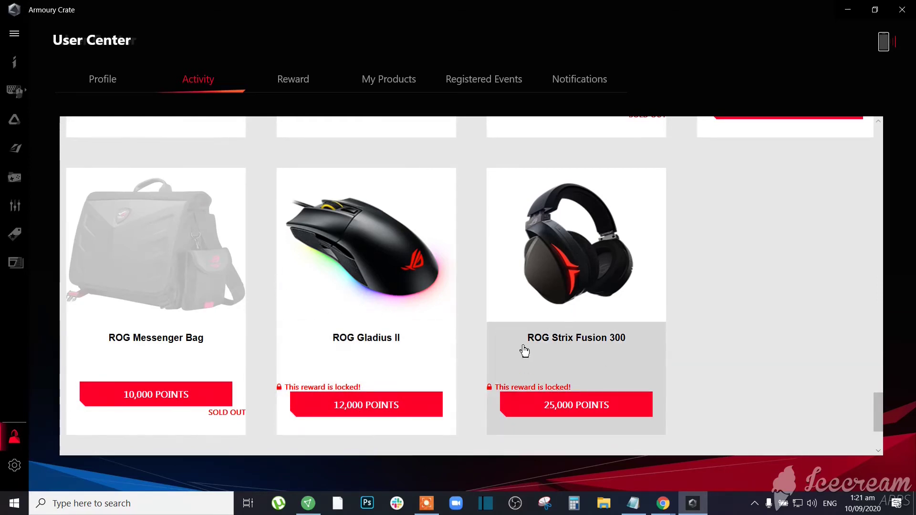
pyautogui.scroll(-3, 569, 338)
pyautogui.scroll(-2, 606, 286)
pyautogui.scroll(3, 575, 282)
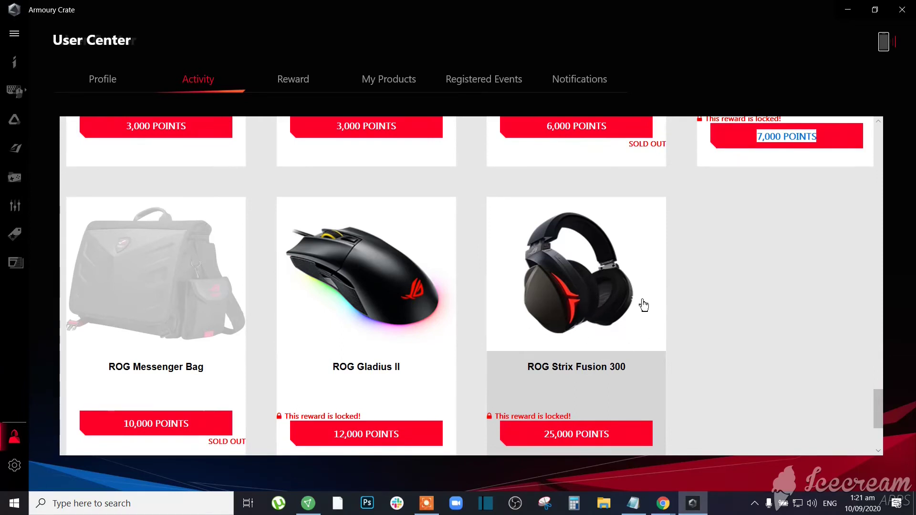
pyautogui.scroll(5, 630, 307)
pyautogui.scroll(3, 615, 308)
pyautogui.scroll(3, 594, 306)
pyautogui.scroll(3, 592, 305)
pyautogui.scroll(3, 580, 314)
pyautogui.scroll(4, 566, 322)
pyautogui.scroll(4, 566, 324)
pyautogui.scroll(4, 562, 318)
pyautogui.scroll(4, 557, 308)
pyautogui.scroll(3, 550, 307)
pyautogui.scroll(3, 549, 306)
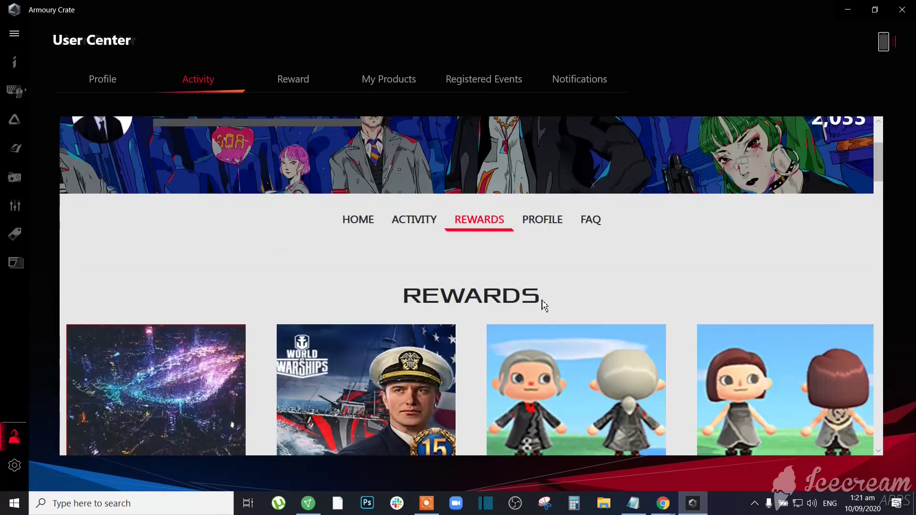
pyautogui.scroll(3, 276, 114)
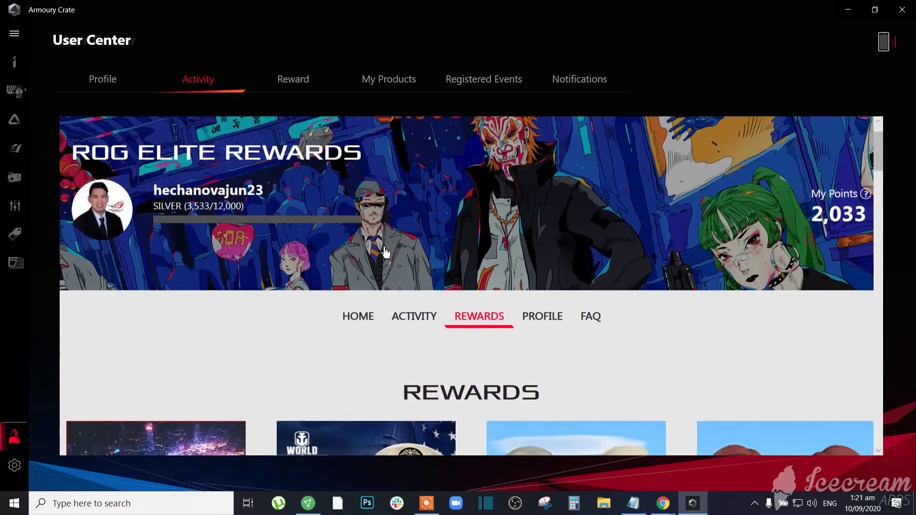
pyautogui.scroll(2, 372, 259)
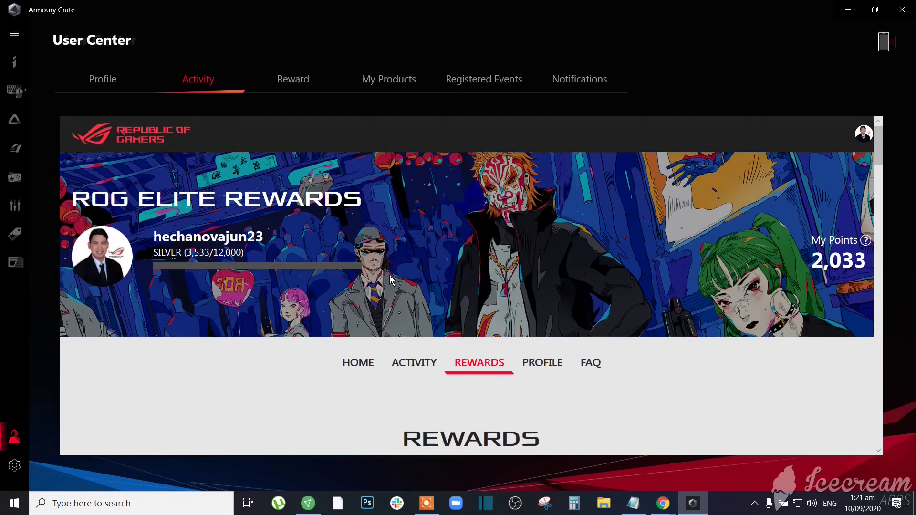
# Go back to the activity cards listing Product Registration and the Zephyrus G14 survey.
pyautogui.click(413, 364)
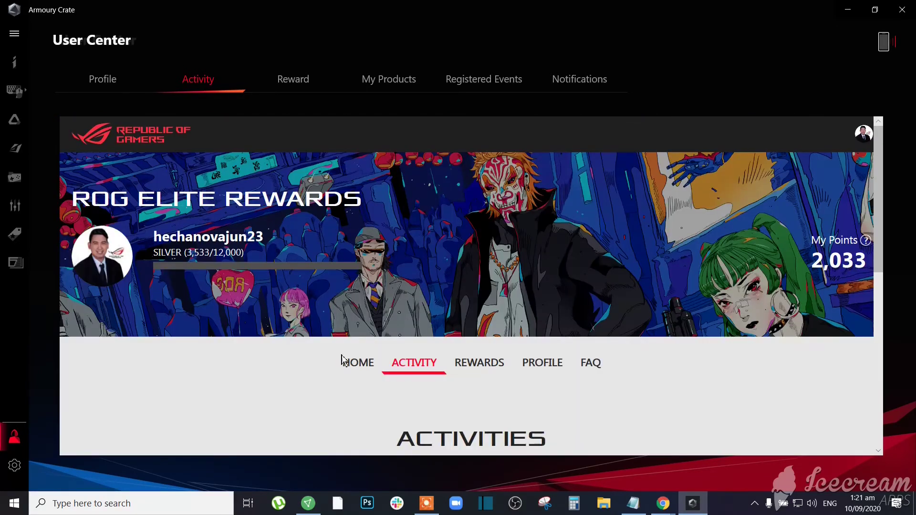
pyautogui.scroll(-2, 341, 358)
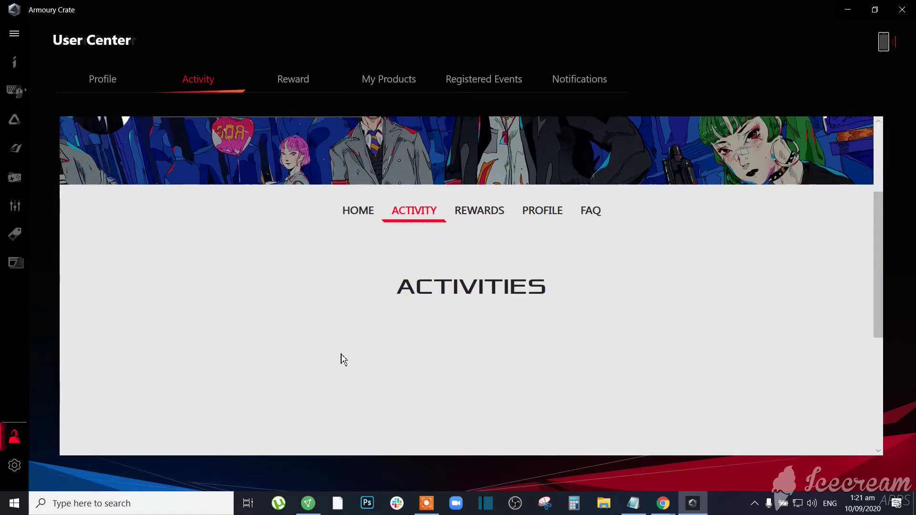
pyautogui.scroll(-2, 340, 358)
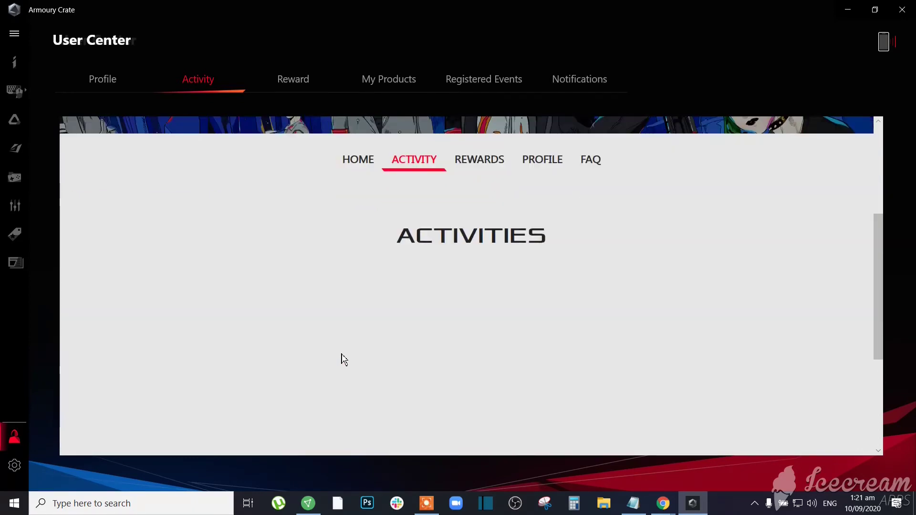
pyautogui.scroll(-2, 322, 370)
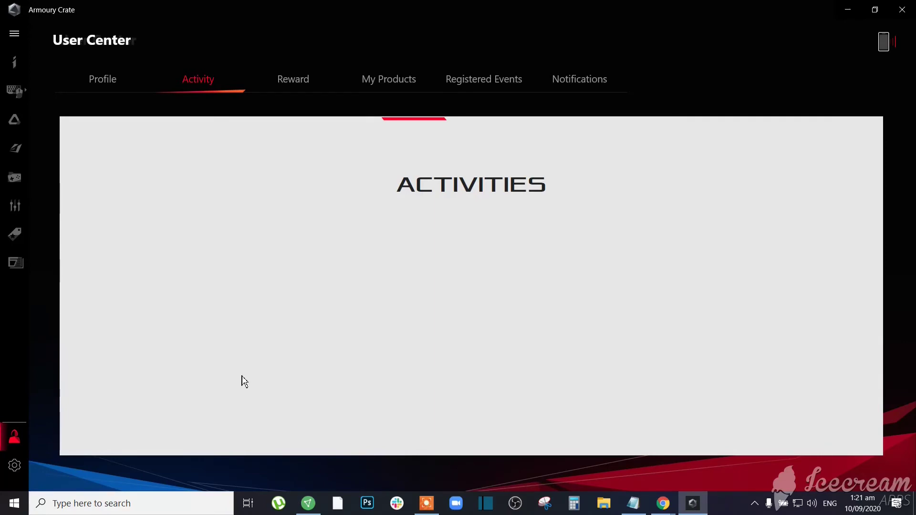
pyautogui.scroll(-3, 236, 381)
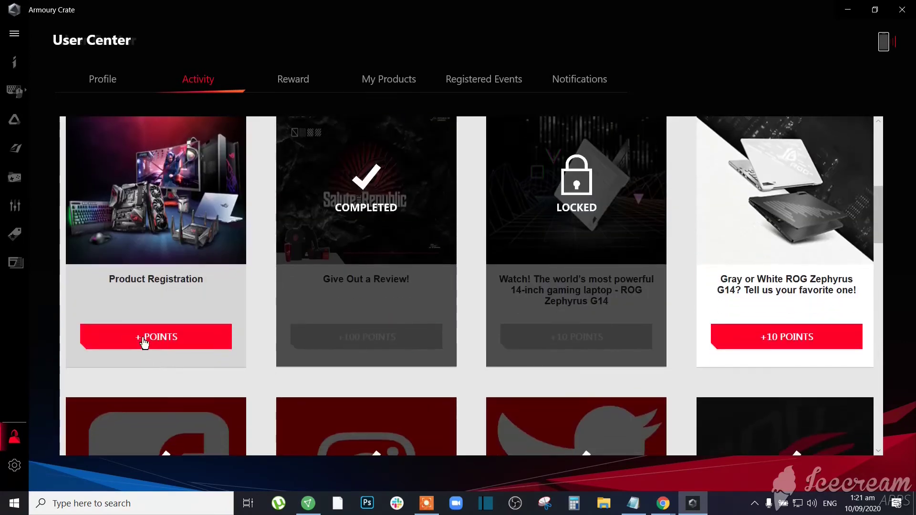
# Open the Product Registration form and check its serial number, 2020/09/10 purchase date and location fields.
pyautogui.click(143, 340)
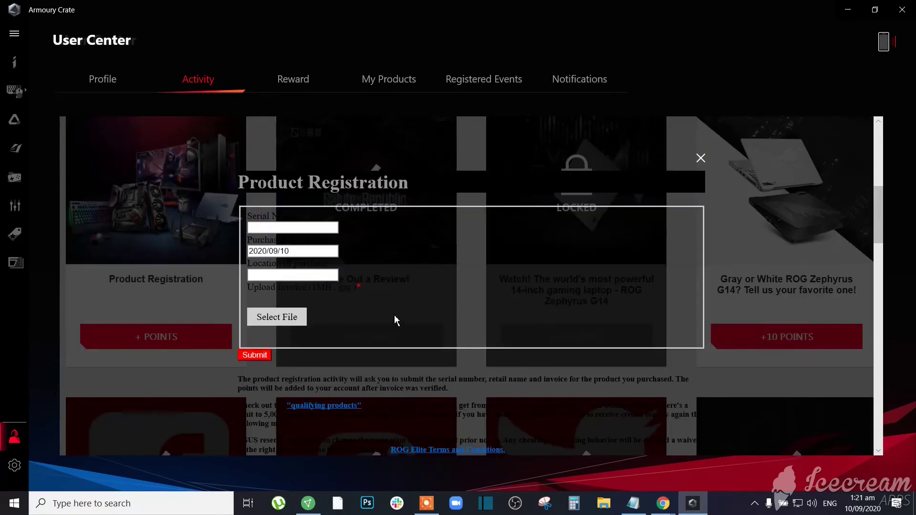
pyautogui.click(296, 229)
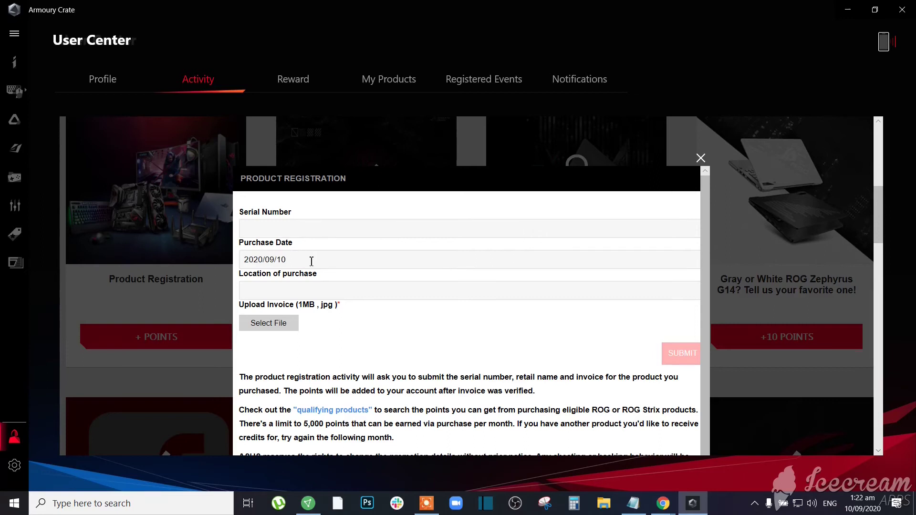
pyautogui.click(292, 260)
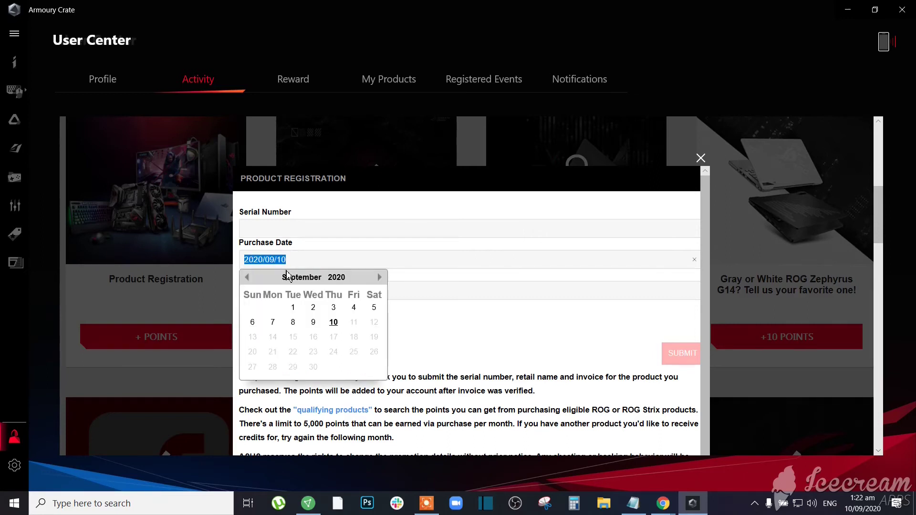
pyautogui.click(426, 292)
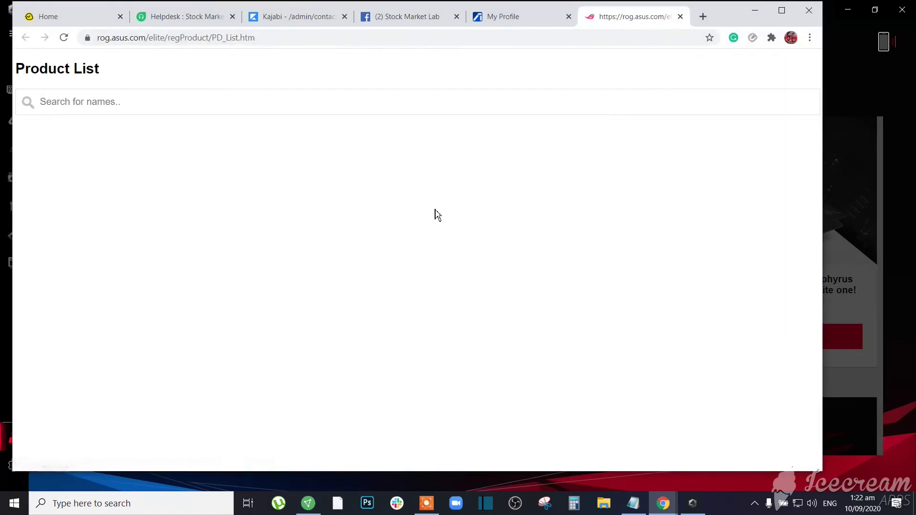
# Search the product list for 'mouse', 'cp' and 'keyboard', then clear it for 'rog'.
pyautogui.click(281, 100)
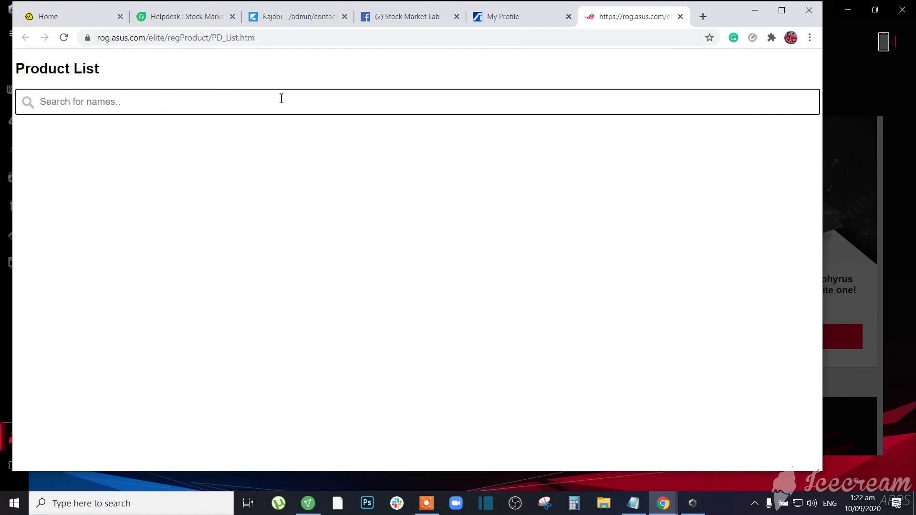
pyautogui.write('mouse')
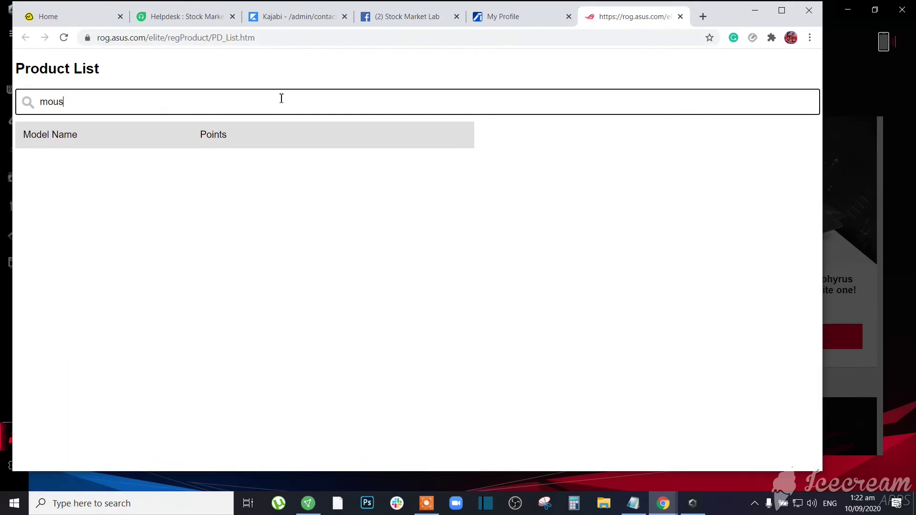
pyautogui.press('BackSpace')
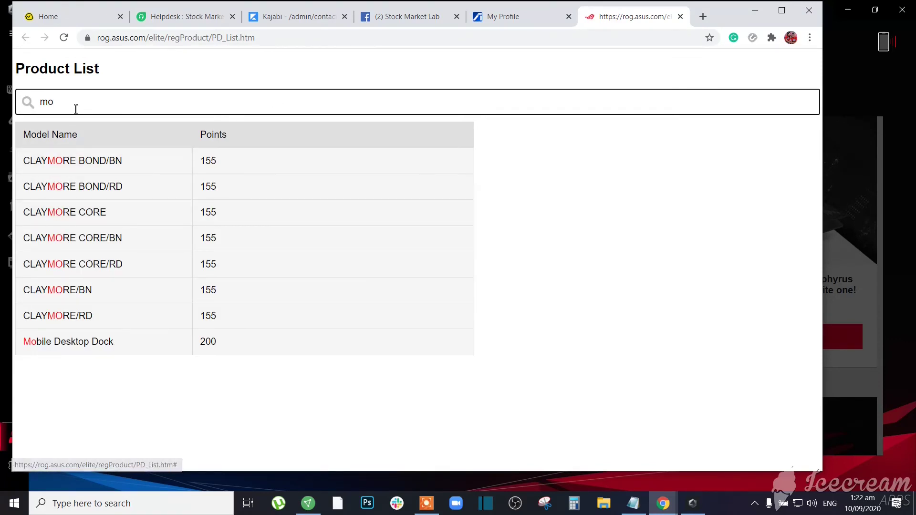
pyautogui.moveTo(64, 102); pyautogui.dragTo(28, 102)
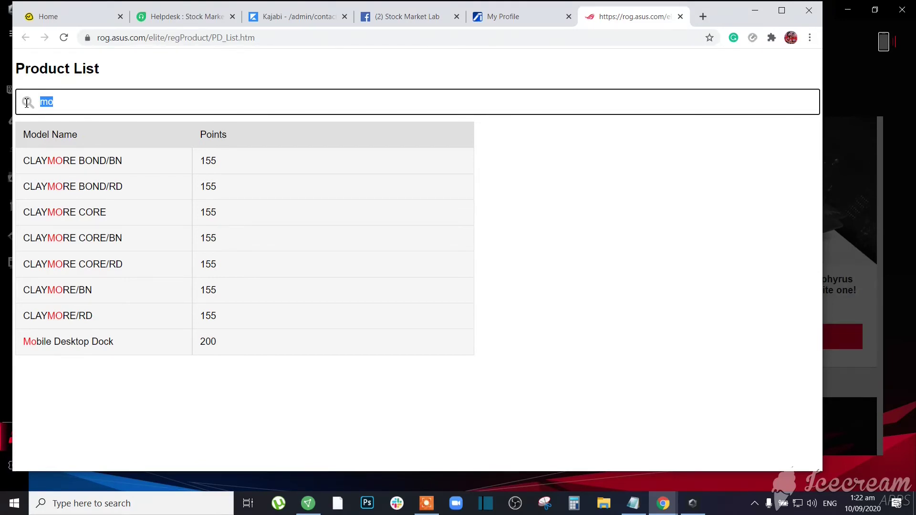
pyautogui.write('spu')
pyautogui.press('BackSpace')
pyautogui.press('BackSpace')
pyautogui.press('BackSpace')
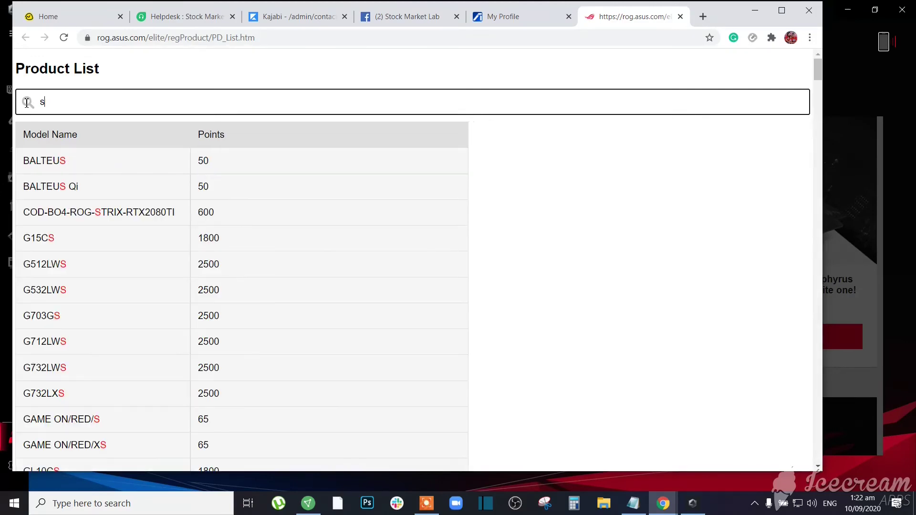
pyautogui.write('cp')
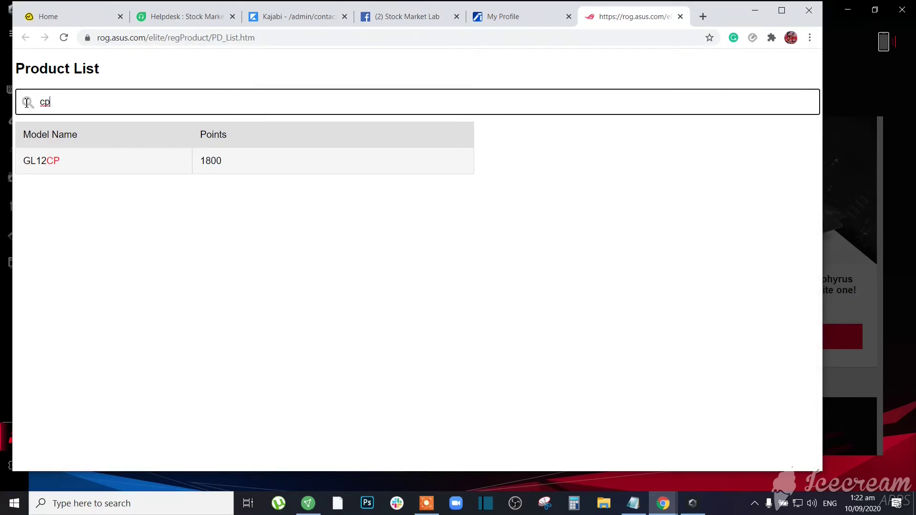
pyautogui.moveTo(68, 102); pyautogui.dragTo(39, 105)
pyautogui.write('keboard')
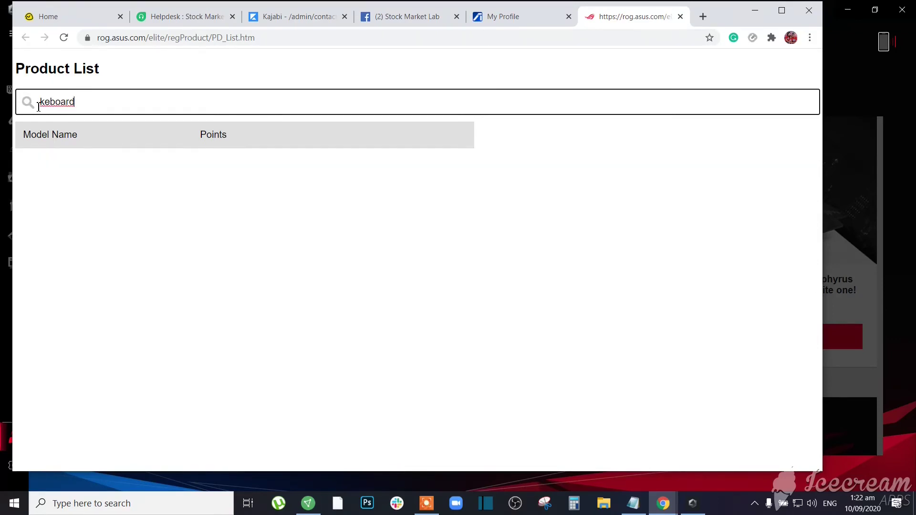
pyautogui.click(50, 101)
pyautogui.write('y')
pyautogui.press('BackSpace')
pyautogui.press('BackSpace')
pyautogui.press('BackSpace')
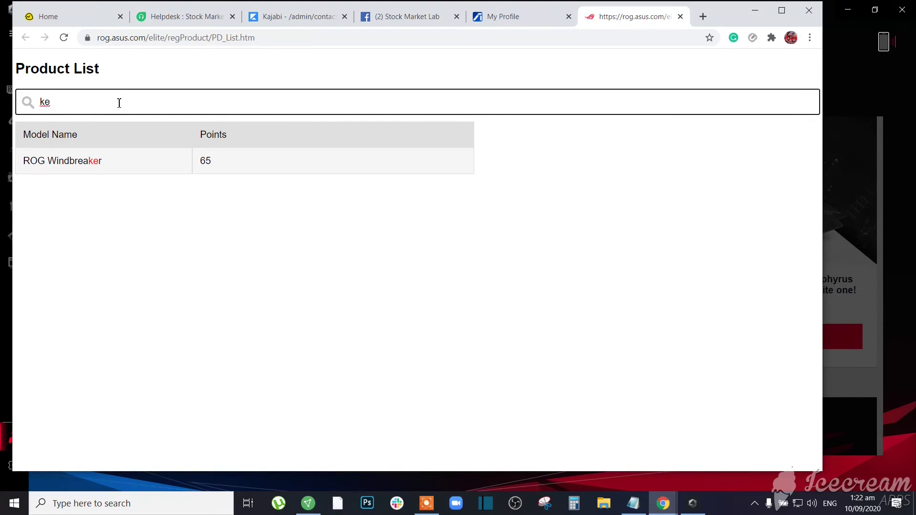
pyautogui.press('BackSpace')
pyautogui.write('rog')
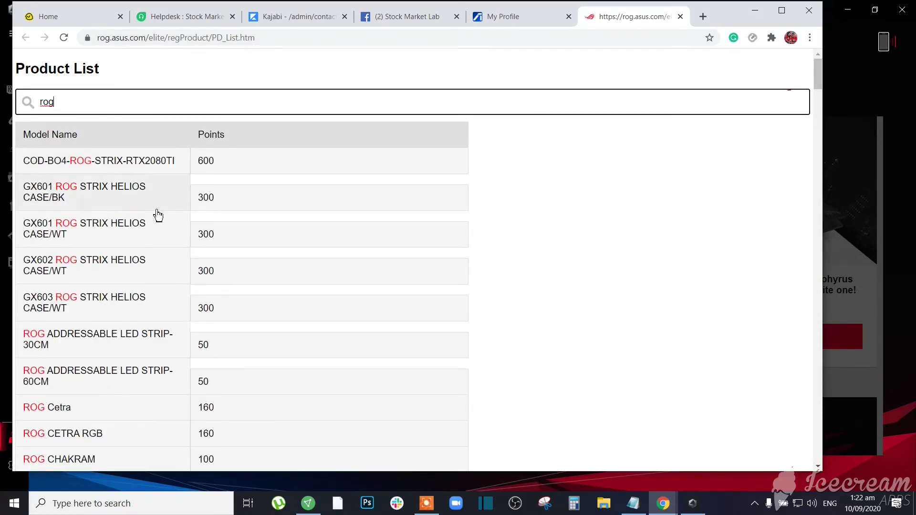
pyautogui.scroll(-3, 229, 200)
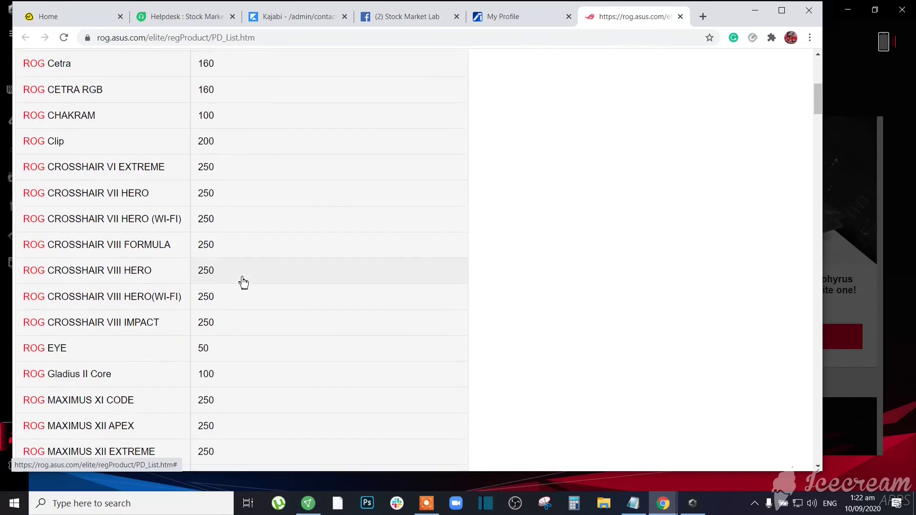
pyautogui.scroll(-3, 240, 282)
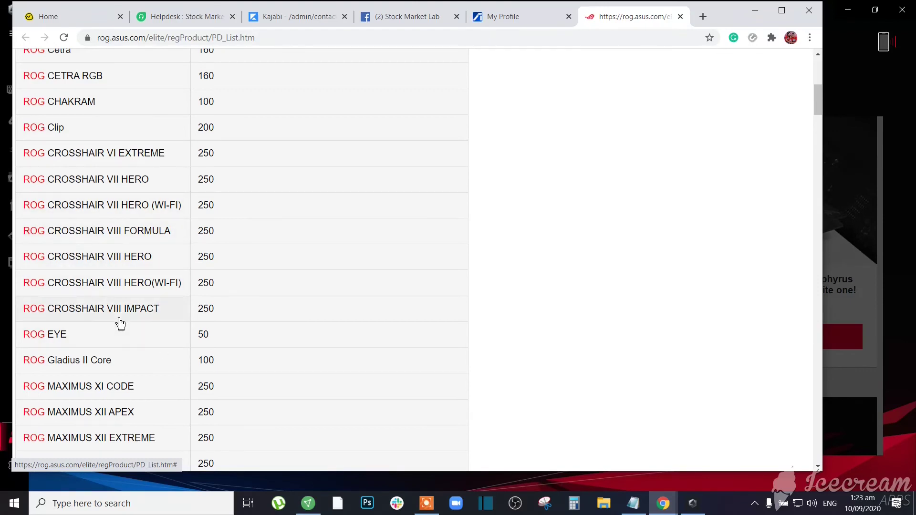
pyautogui.scroll(-2, 91, 296)
pyautogui.scroll(-1, 92, 296)
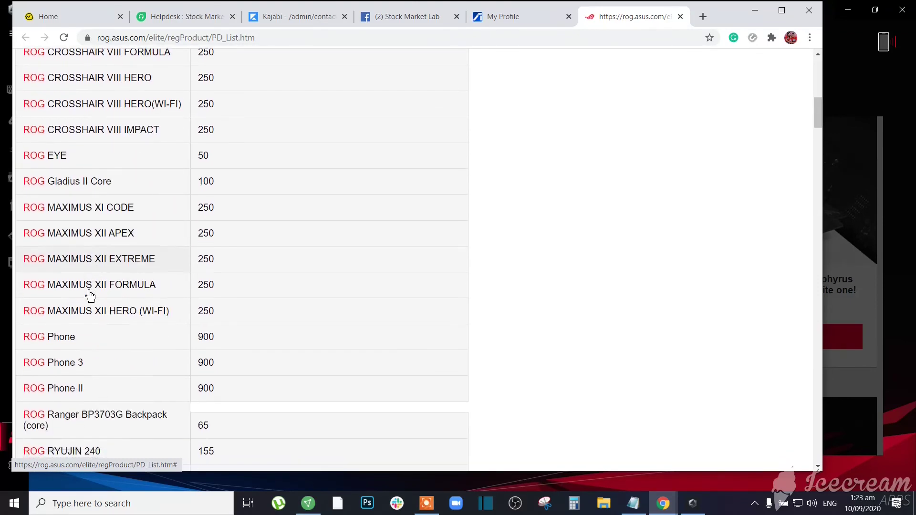
pyautogui.scroll(-2, 86, 300)
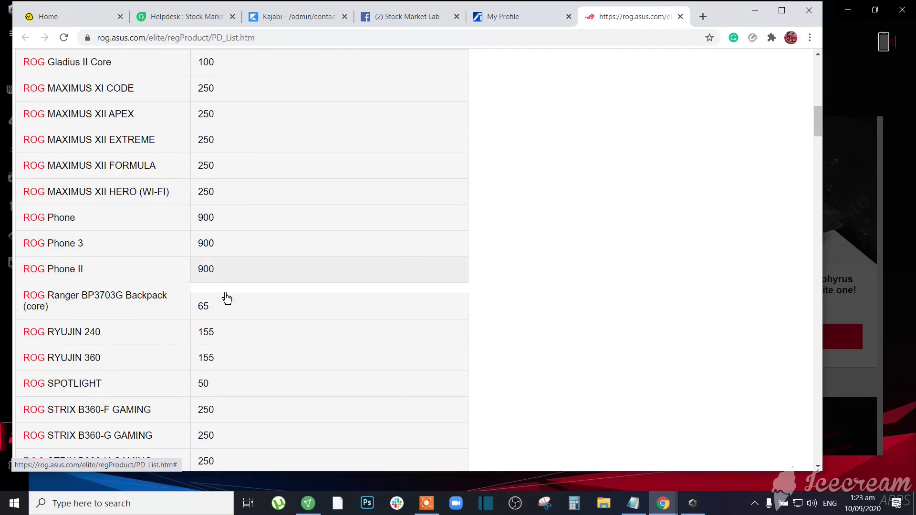
pyautogui.scroll(-2, 193, 301)
pyautogui.scroll(-2, 154, 308)
pyautogui.scroll(-3, 153, 320)
pyautogui.scroll(-4, 153, 320)
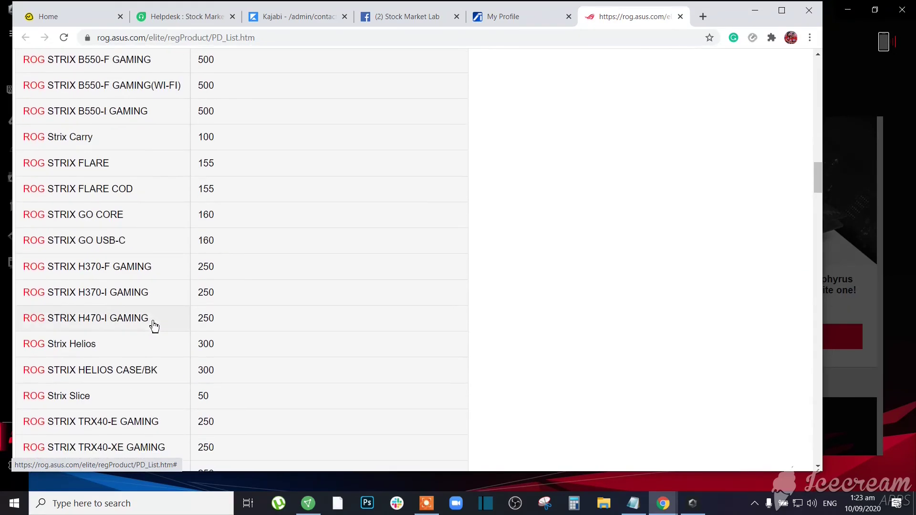
pyautogui.scroll(3, 180, 307)
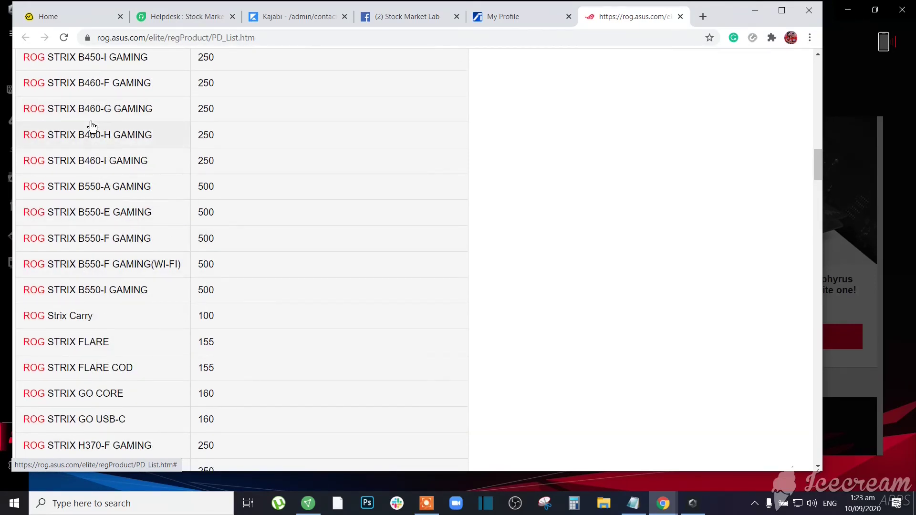
pyautogui.scroll(-3, 158, 279)
pyautogui.scroll(-3, 187, 308)
pyautogui.scroll(-5, 188, 308)
pyautogui.scroll(-5, 188, 308)
pyautogui.scroll(-4, 190, 309)
pyautogui.scroll(-3, 192, 309)
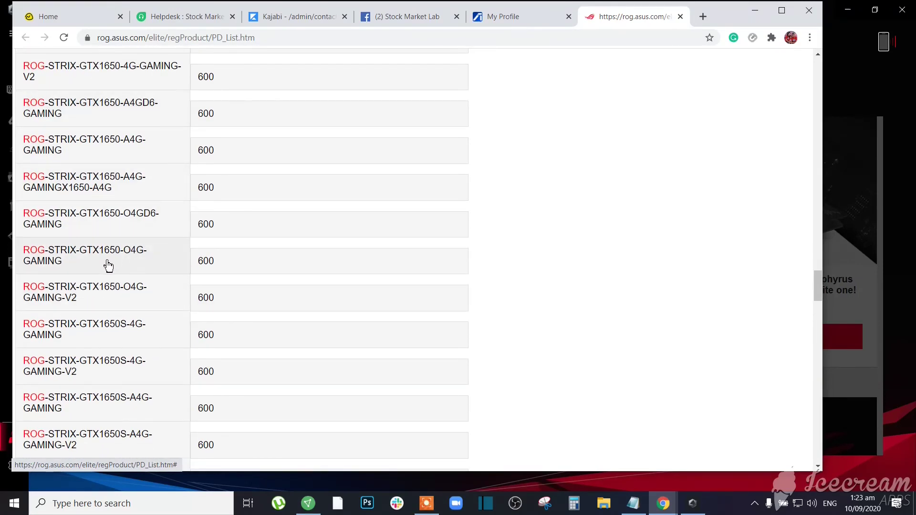
pyautogui.scroll(-4, 108, 265)
pyautogui.scroll(-3, 111, 273)
pyautogui.scroll(-4, 118, 272)
pyautogui.scroll(-4, 130, 274)
pyautogui.scroll(-4, 130, 273)
pyautogui.scroll(-4, 179, 286)
pyautogui.scroll(-4, 254, 315)
pyautogui.scroll(-4, 265, 322)
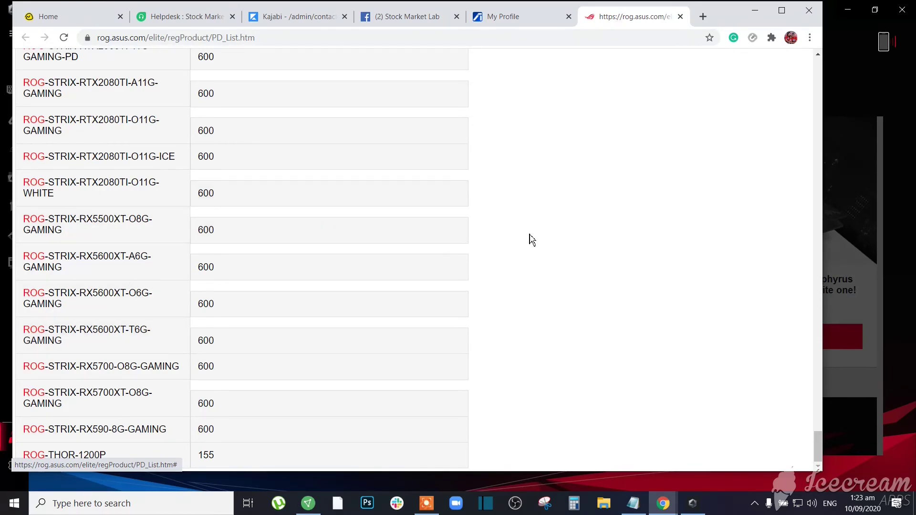
# Close the Product Registration dialog and open the +10-point Zephyrus G14 favourite-colour activity.
pyautogui.click(692, 503)
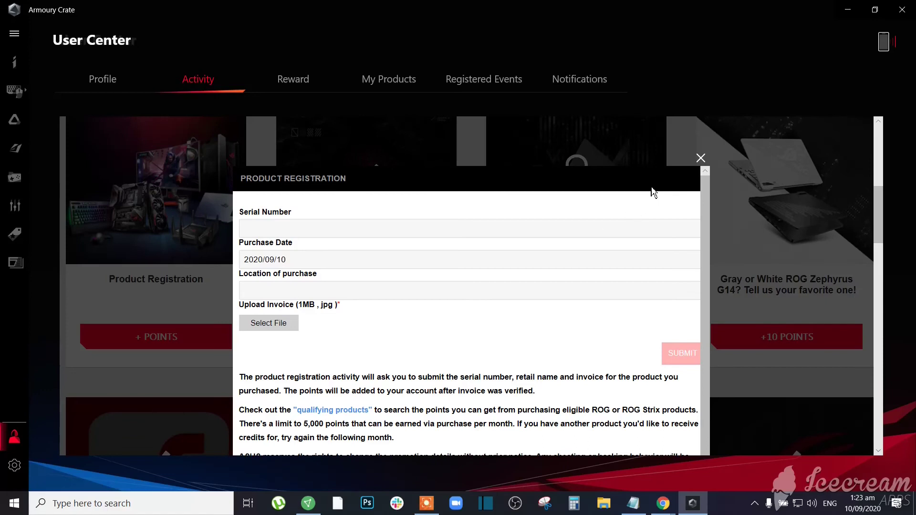
pyautogui.click(700, 159)
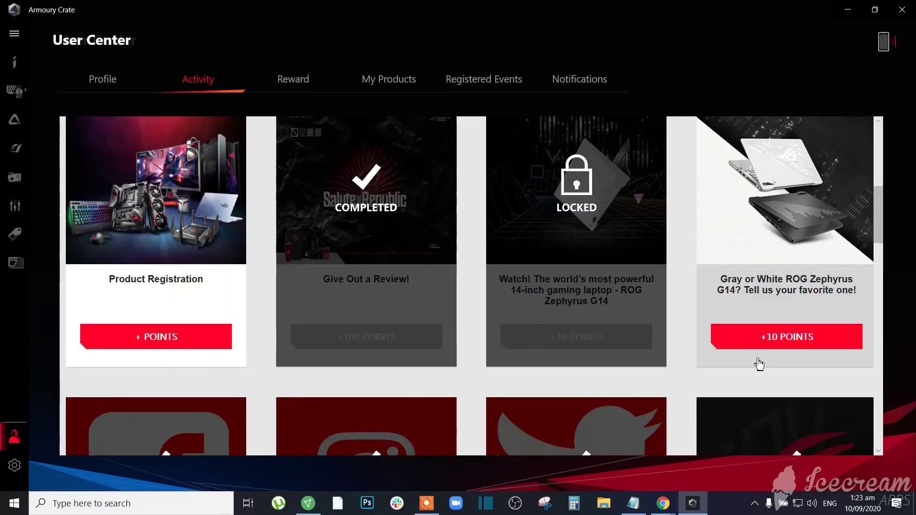
pyautogui.scroll(-4, 758, 364)
pyautogui.scroll(-4, 676, 297)
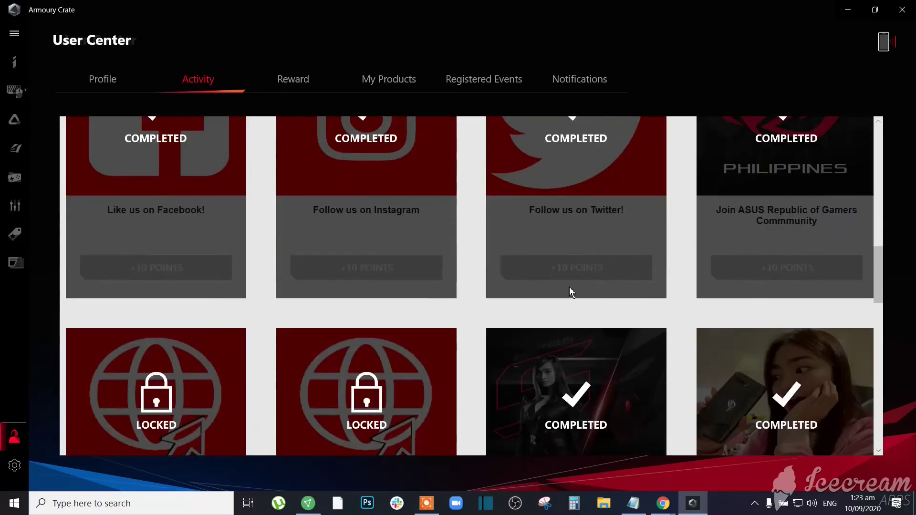
pyautogui.scroll(-4, 559, 331)
pyautogui.scroll(-4, 721, 333)
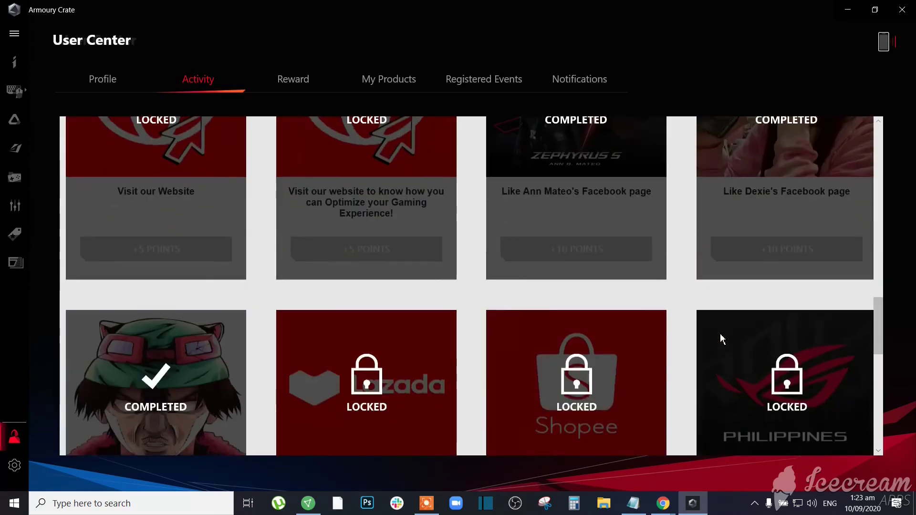
pyautogui.scroll(-3, 719, 333)
pyautogui.scroll(-3, 632, 353)
pyautogui.scroll(-3, 589, 351)
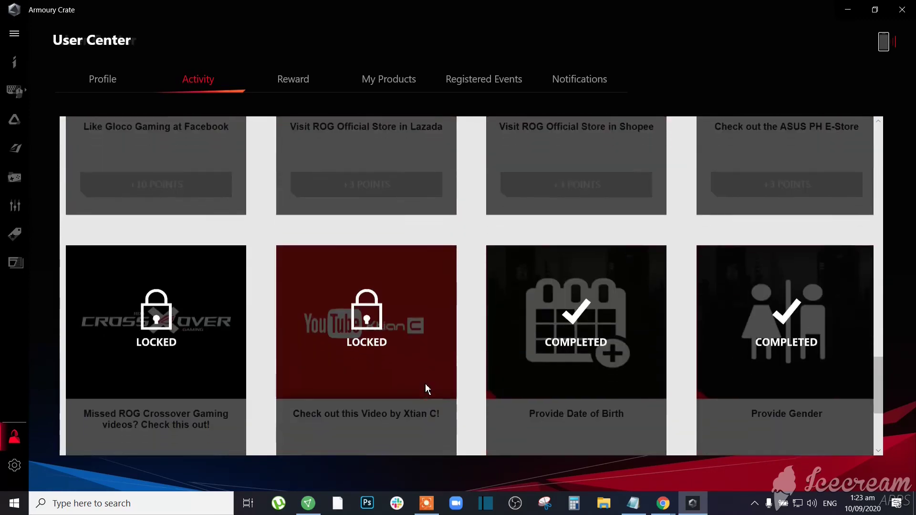
pyautogui.scroll(-4, 425, 384)
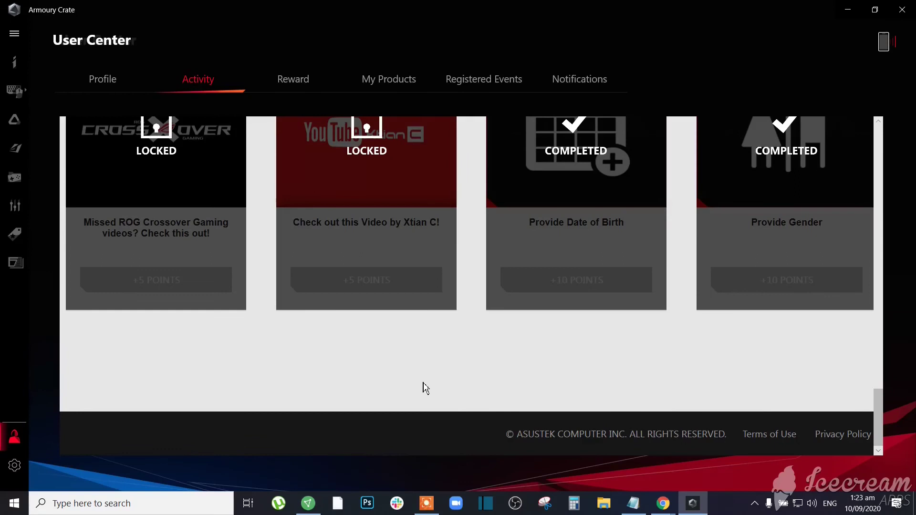
pyautogui.scroll(3, 422, 386)
pyautogui.scroll(4, 653, 291)
pyautogui.scroll(5, 715, 336)
pyautogui.scroll(3, 746, 351)
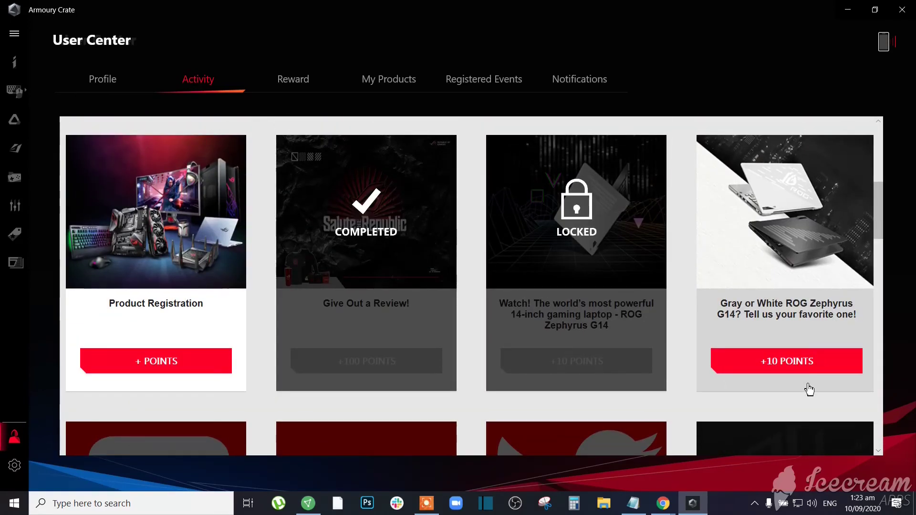
pyautogui.click(805, 366)
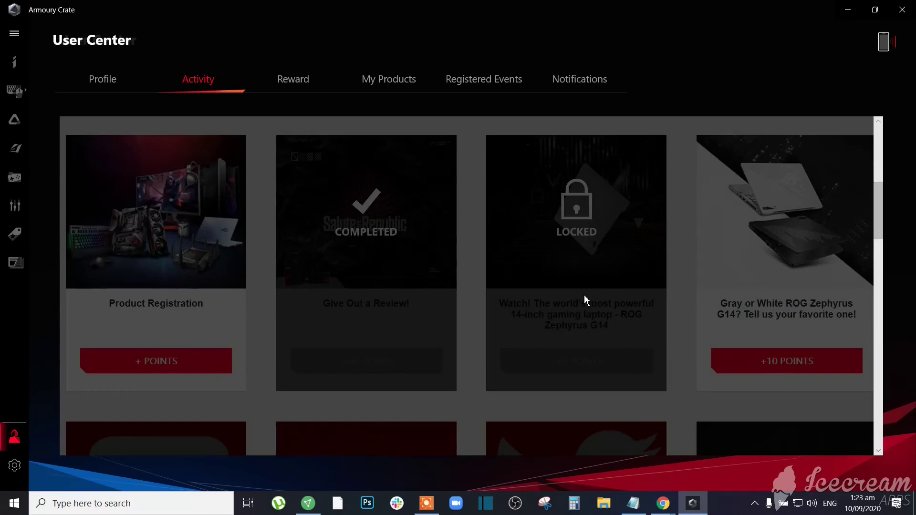